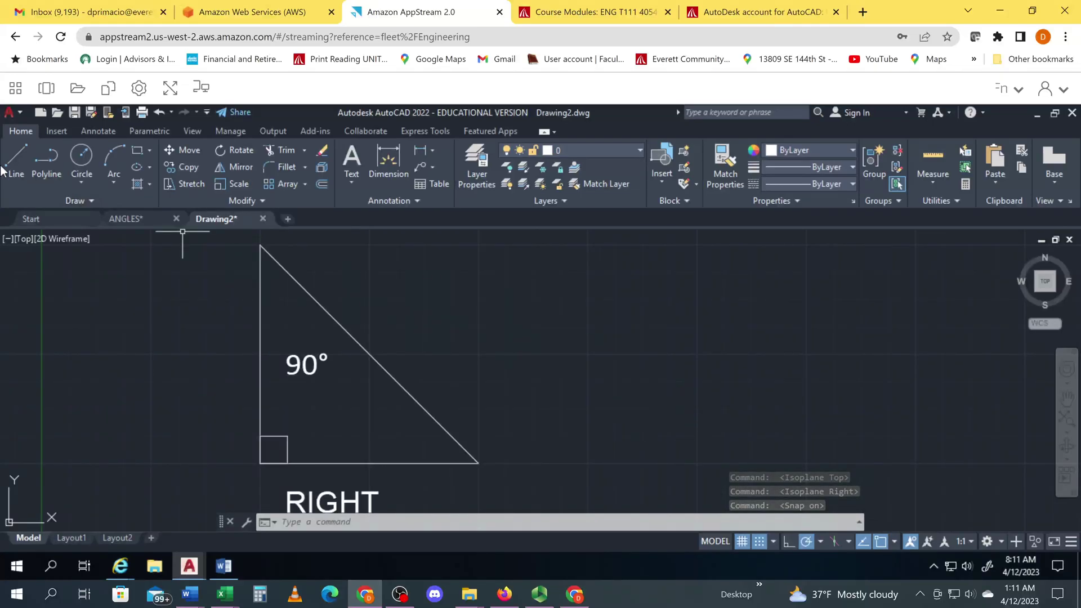
Draw a closed polyline triangle from an apex down to two base corners beside the right triangle.
left_click(52, 157)
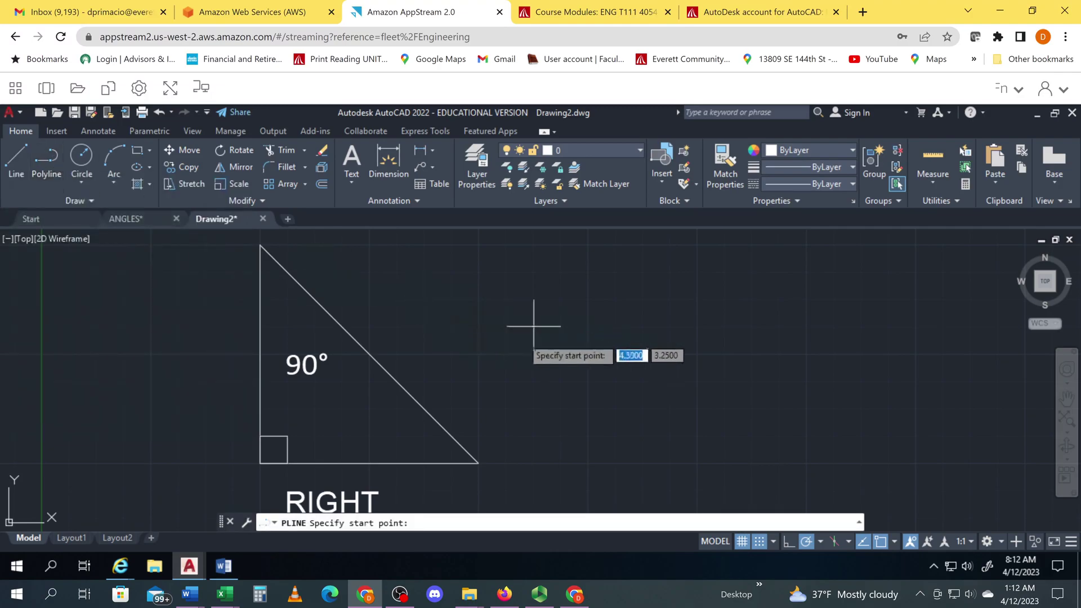
middle_click_drag(580, 346, 441, 345)
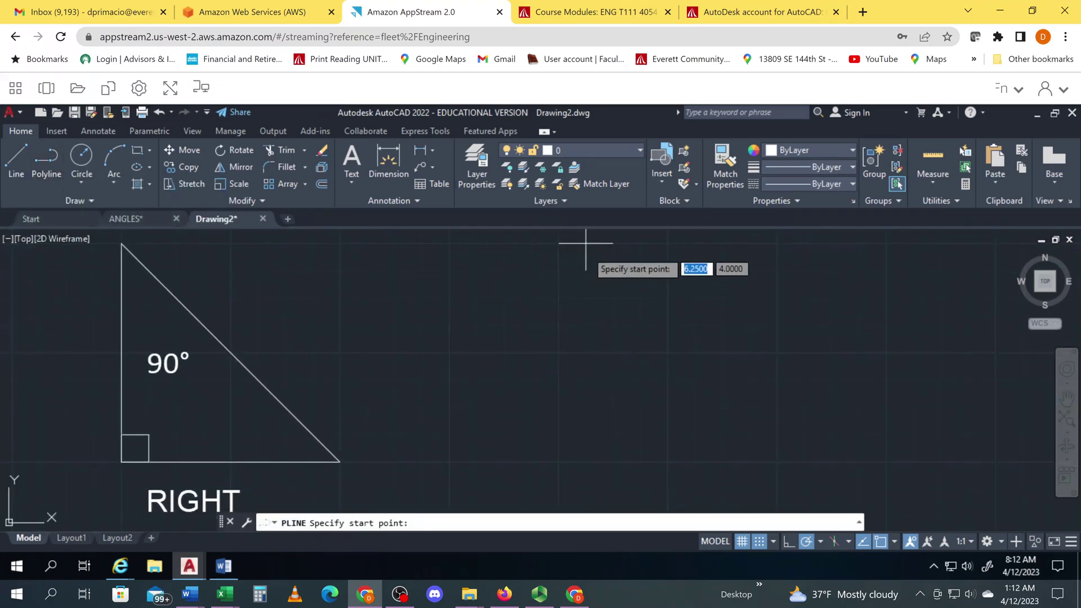
left_click(667, 243)
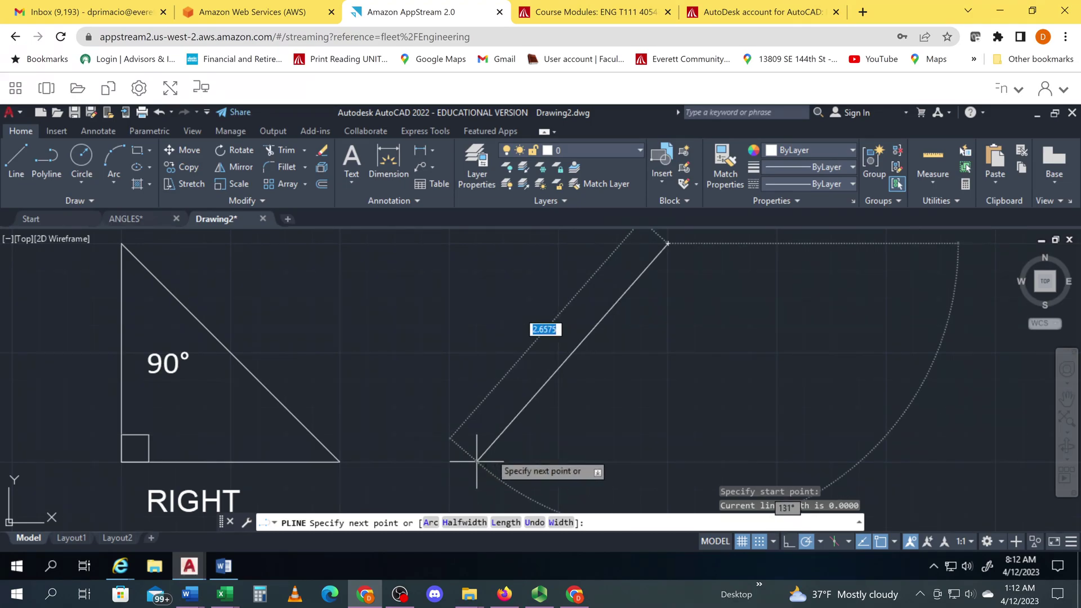
left_click(504, 462)
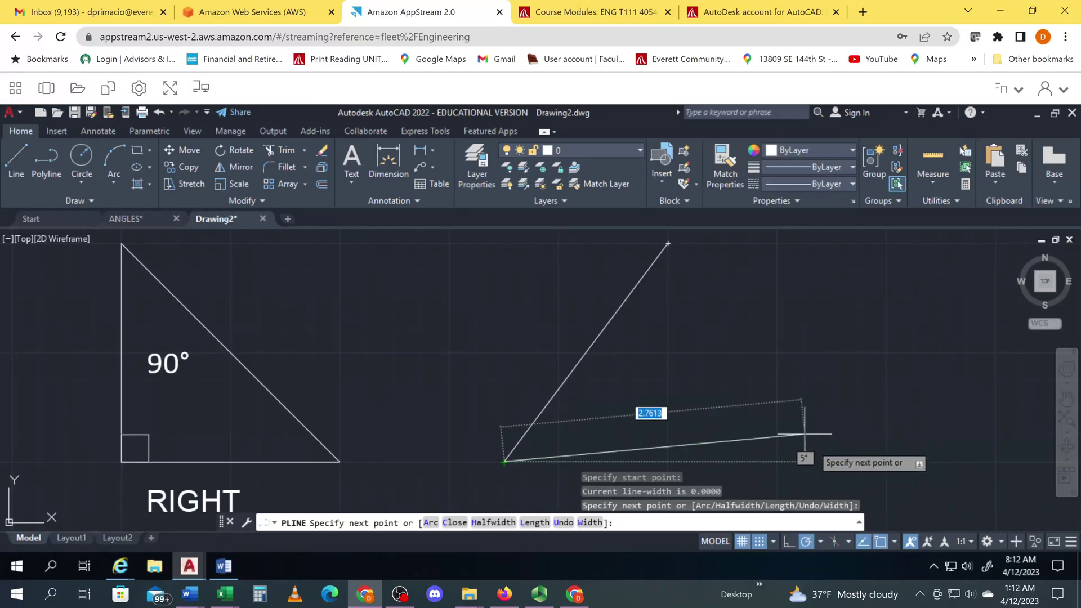
left_click(832, 461)
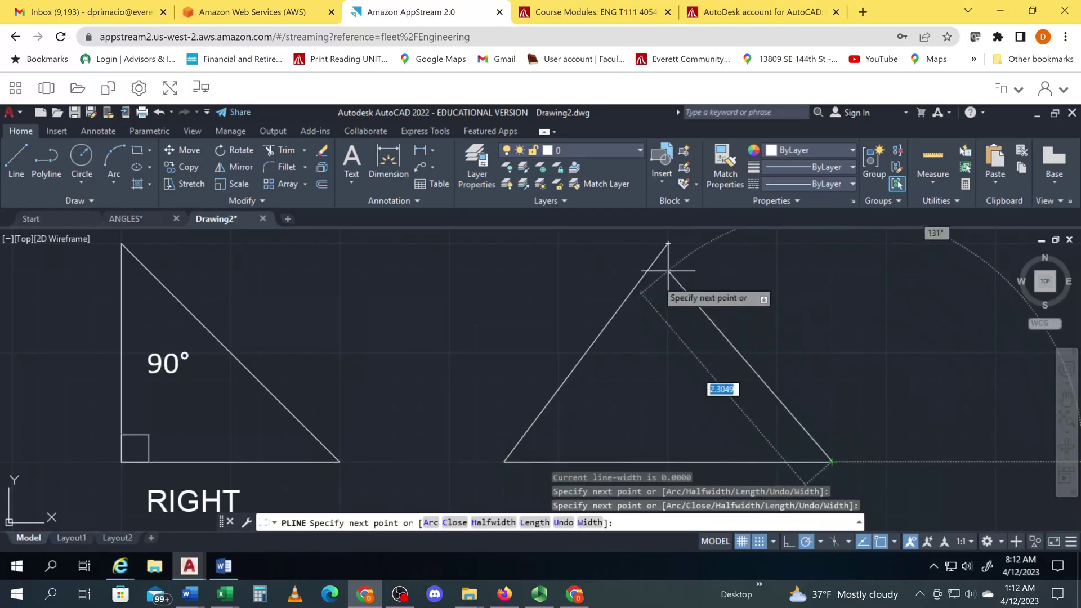
left_click(668, 243)
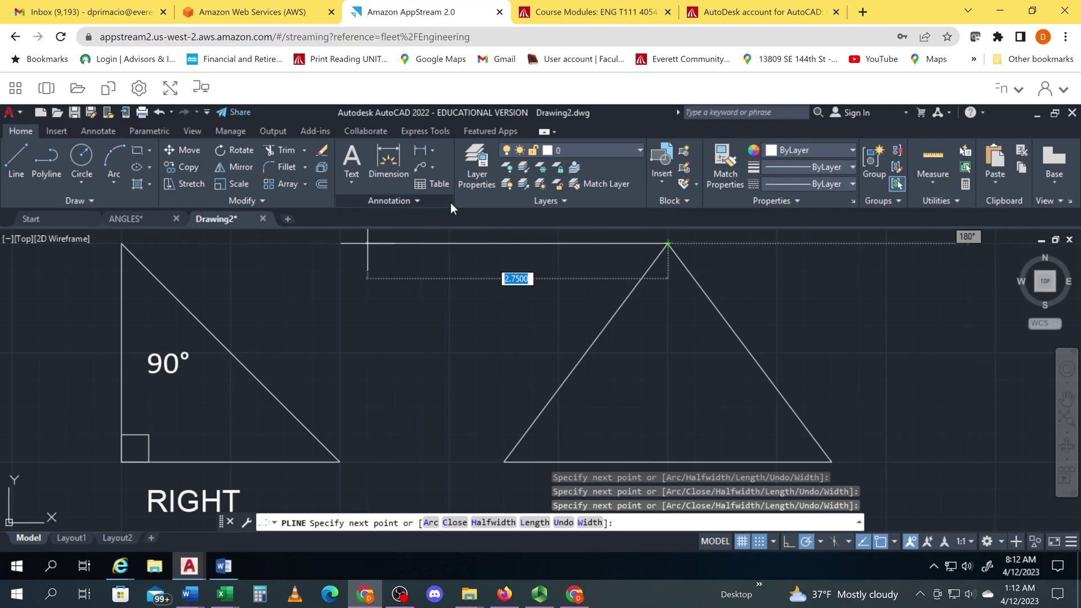
left_click(386, 163)
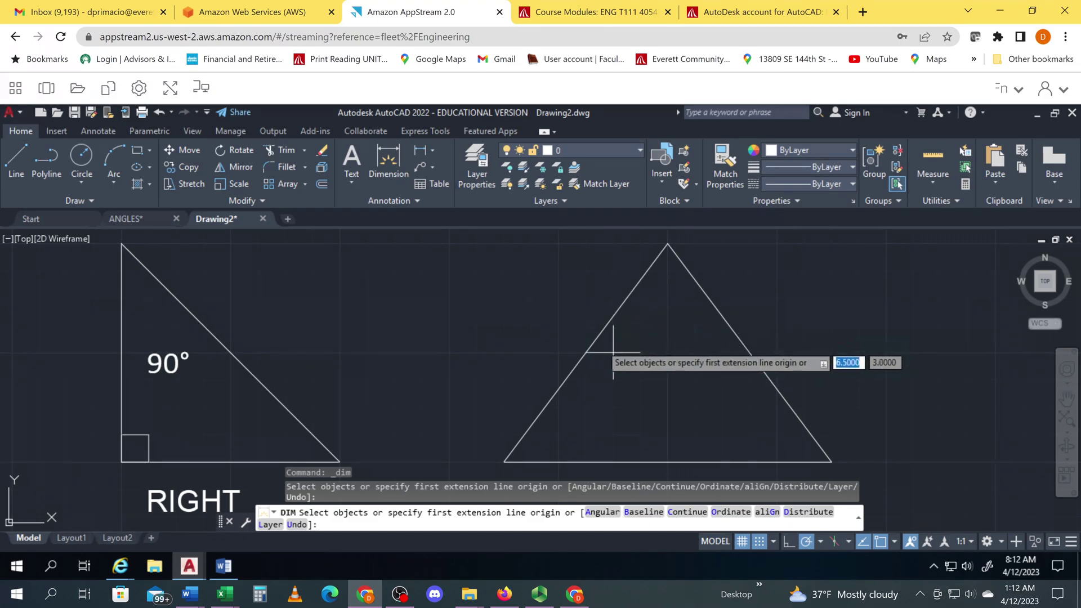
Add aligned 2.5000 dimensions outside both sloping sides of the triangle.
key("F8")
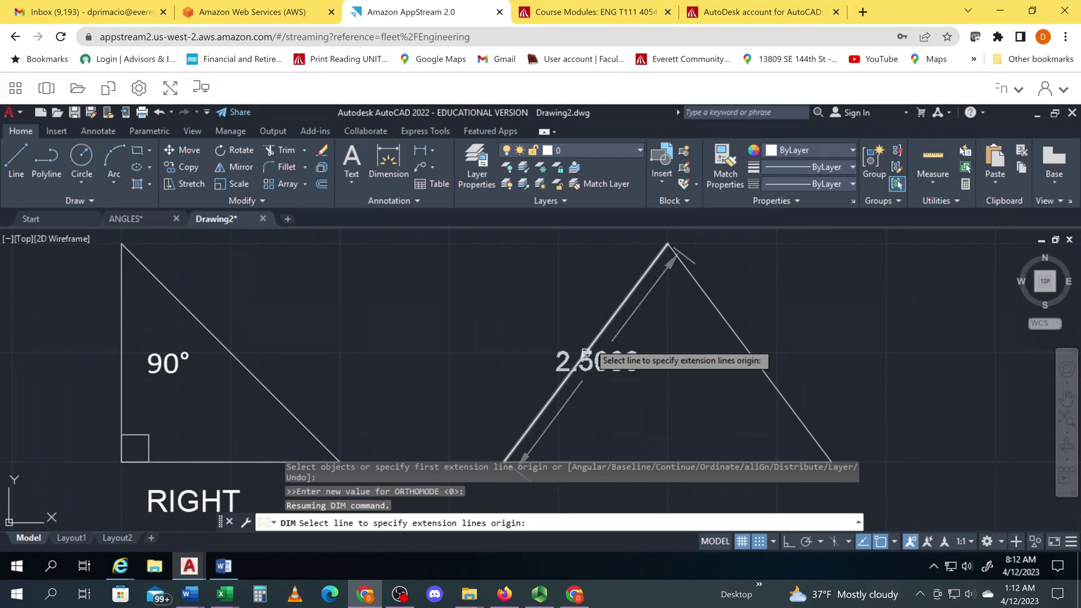
left_click(595, 352)
left_click(506, 338)
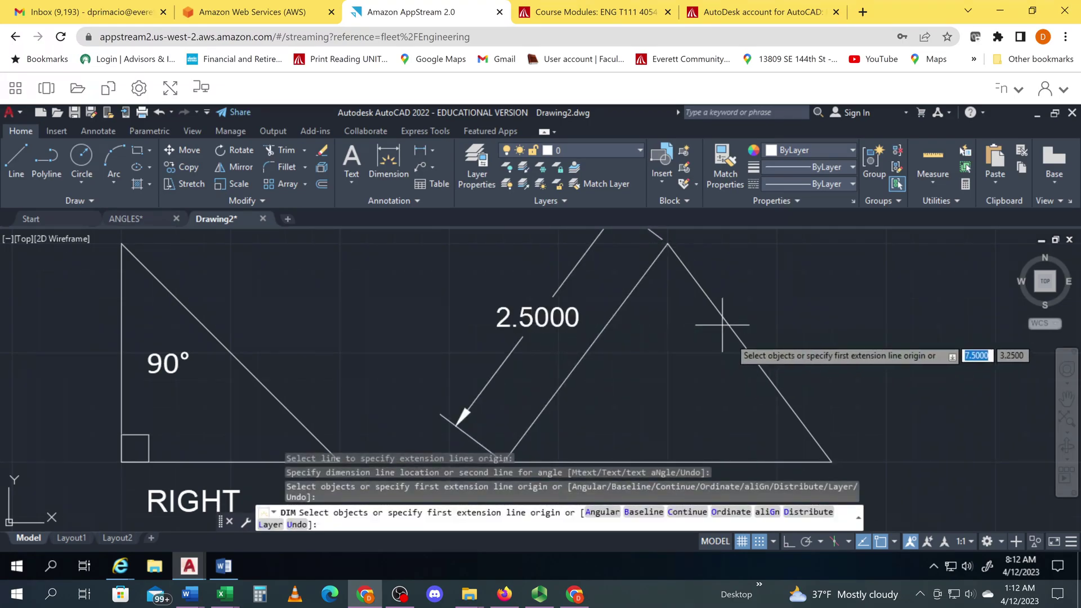
left_click(749, 353)
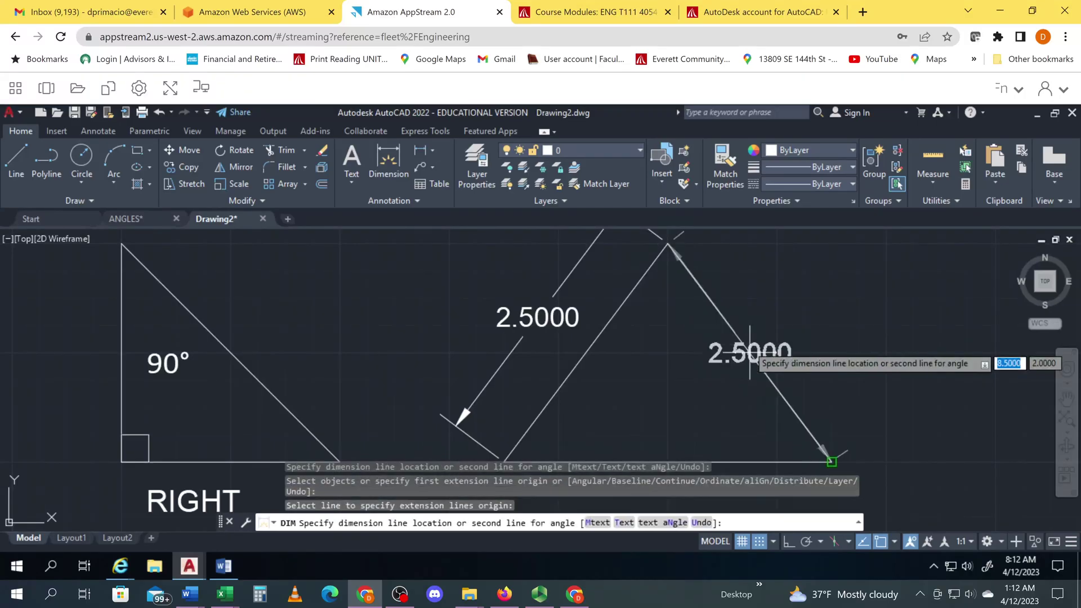
left_click(805, 332)
Dimension the base as 3.0000 below it and recentre the drawing.
scroll(732, 348, "down", 5)
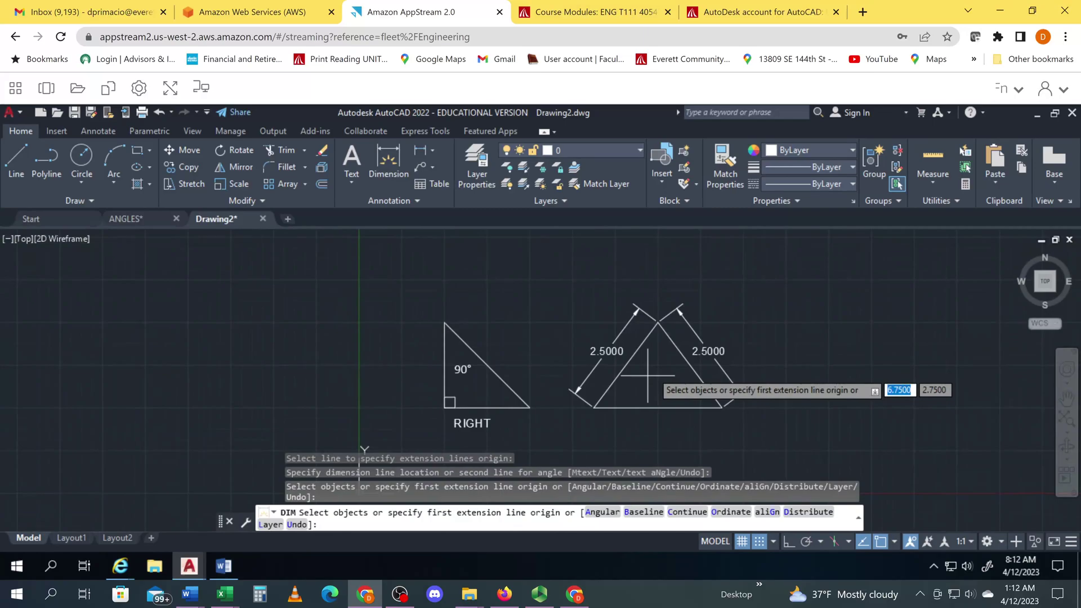
left_click(658, 407)
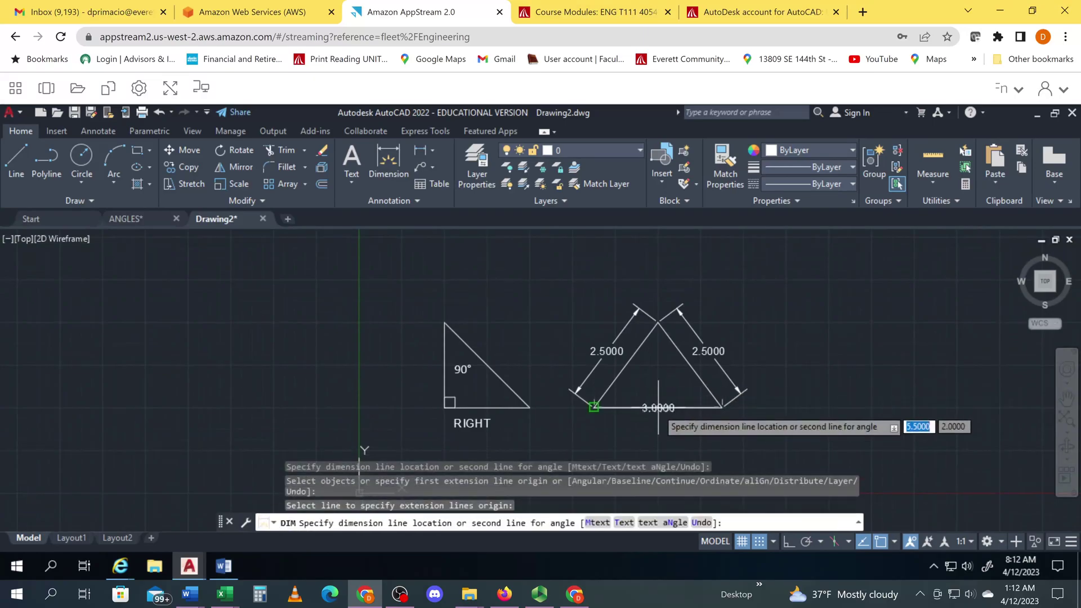
left_click(658, 429)
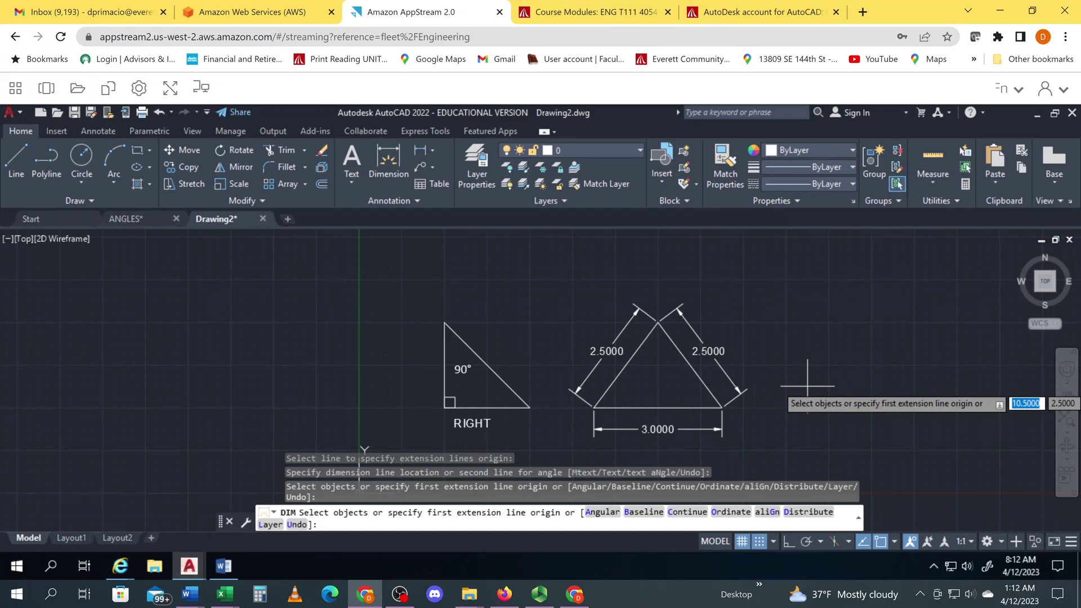
key("Return")
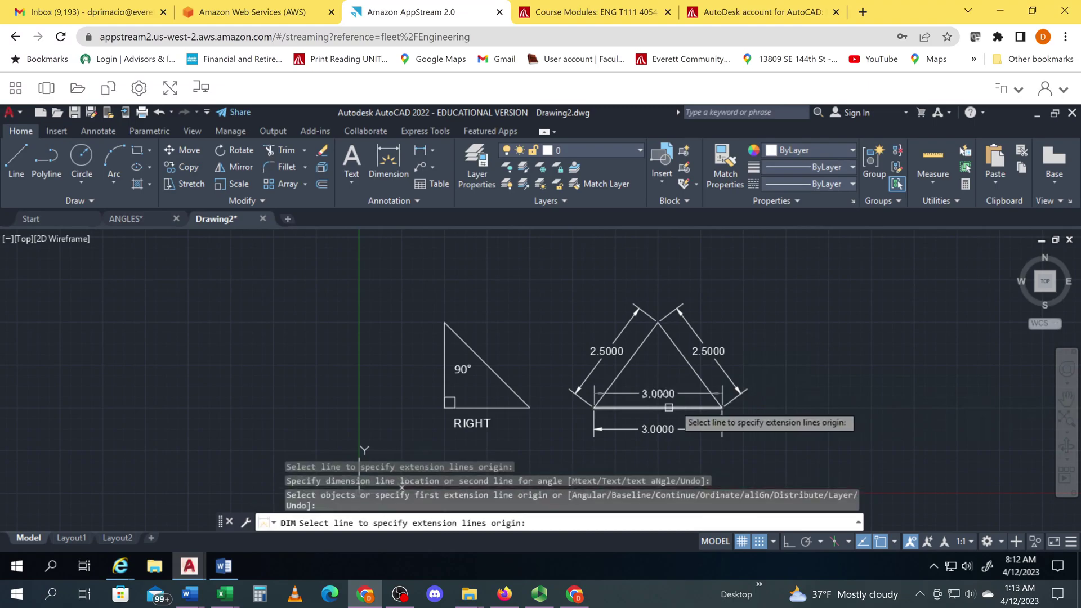
scroll(679, 469, "up", 2)
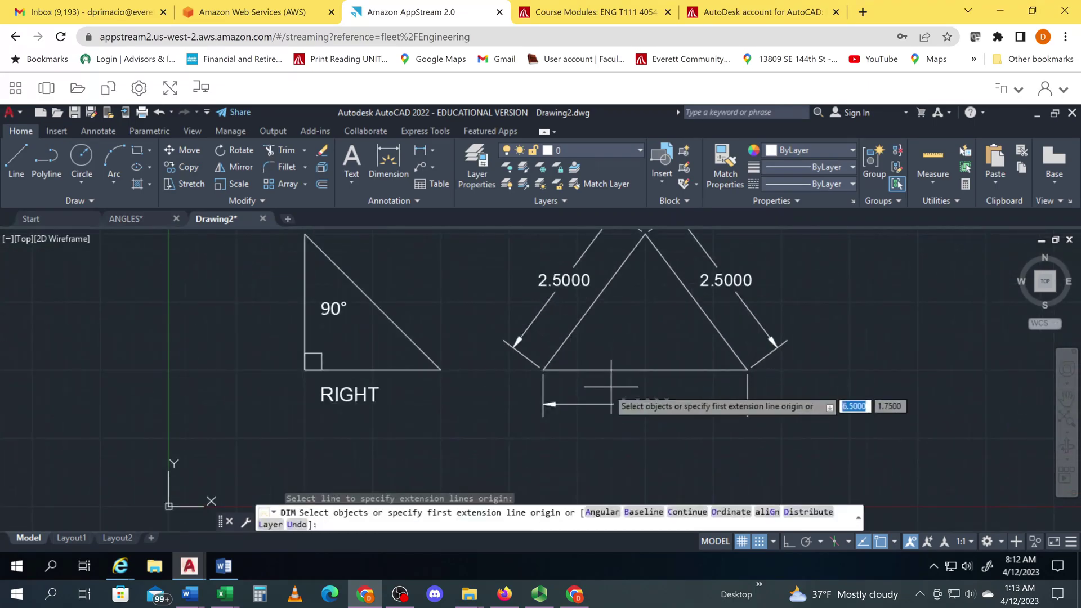
middle_click_drag(628, 336, 628, 377)
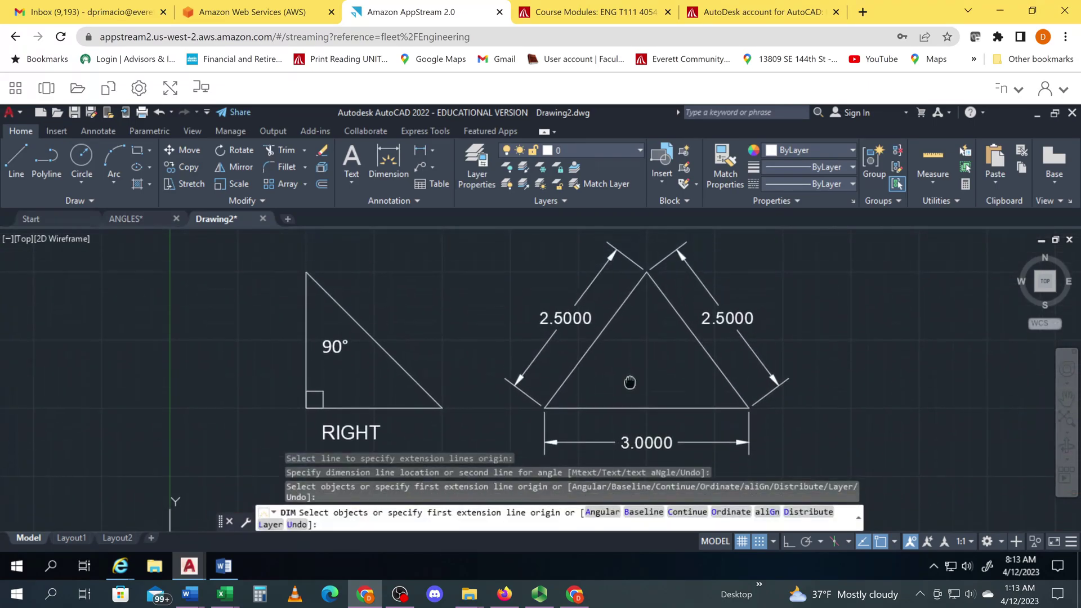
key("Return")
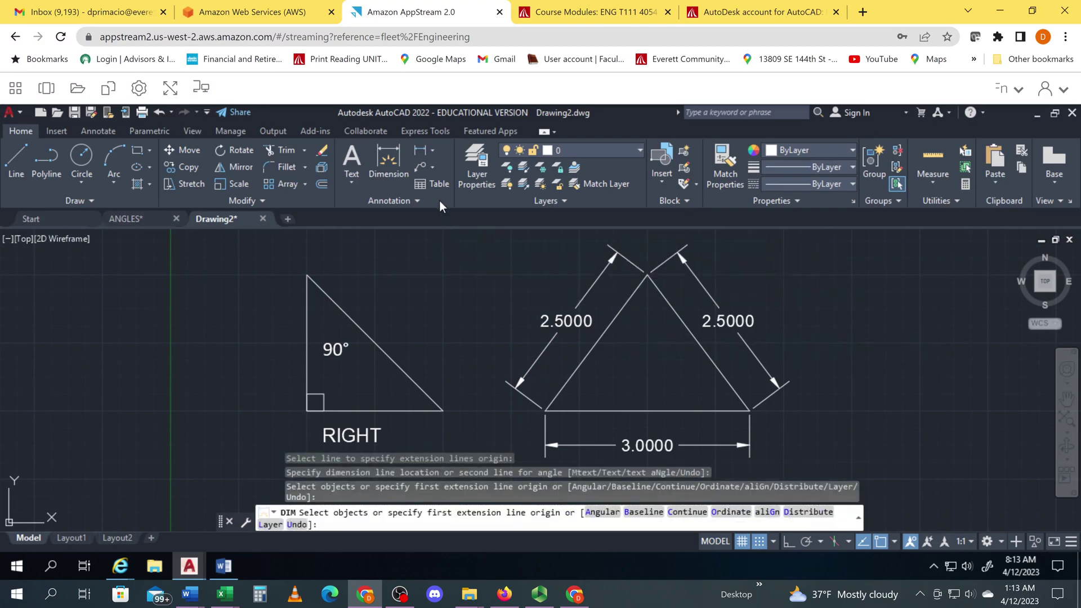
Restart dimensioning from the Annotate tools and expand the dimension-type list to reach Angular.
left_click(84, 134)
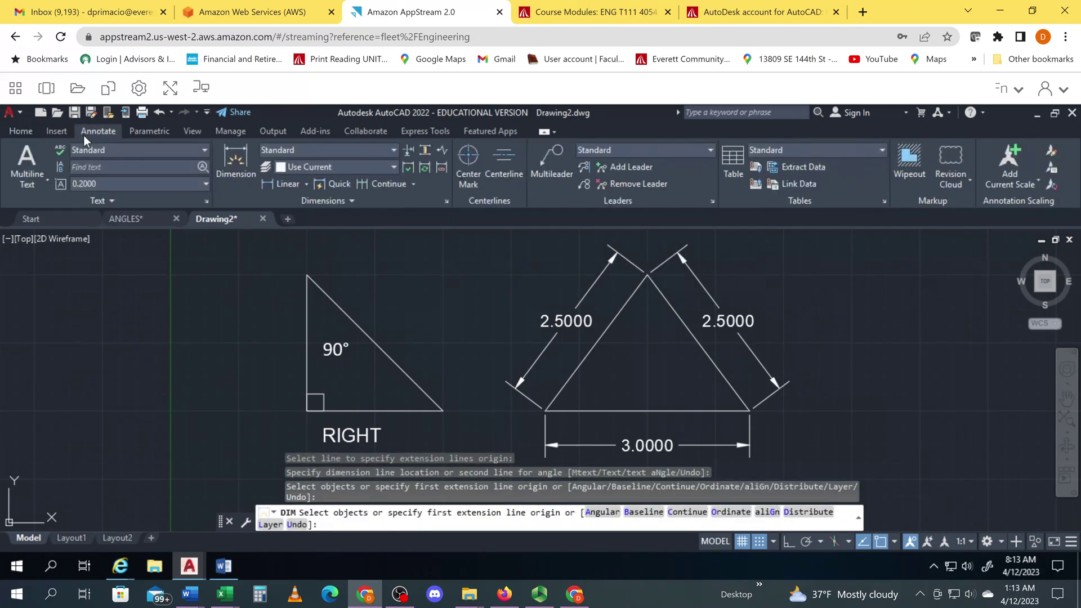
left_click(243, 175)
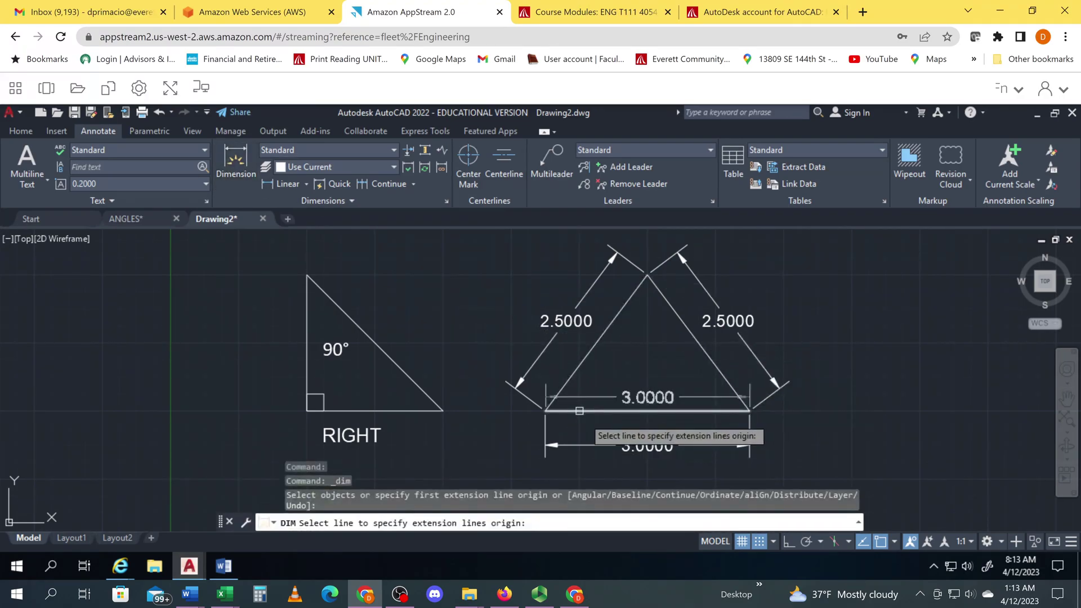
left_click(579, 411)
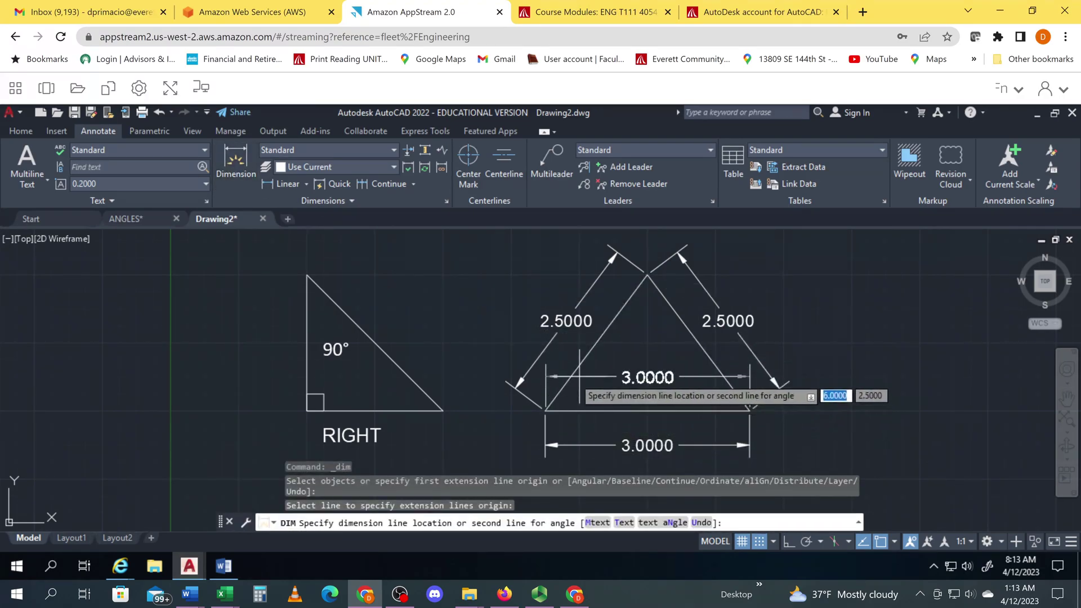
scroll(574, 375, "up", 4)
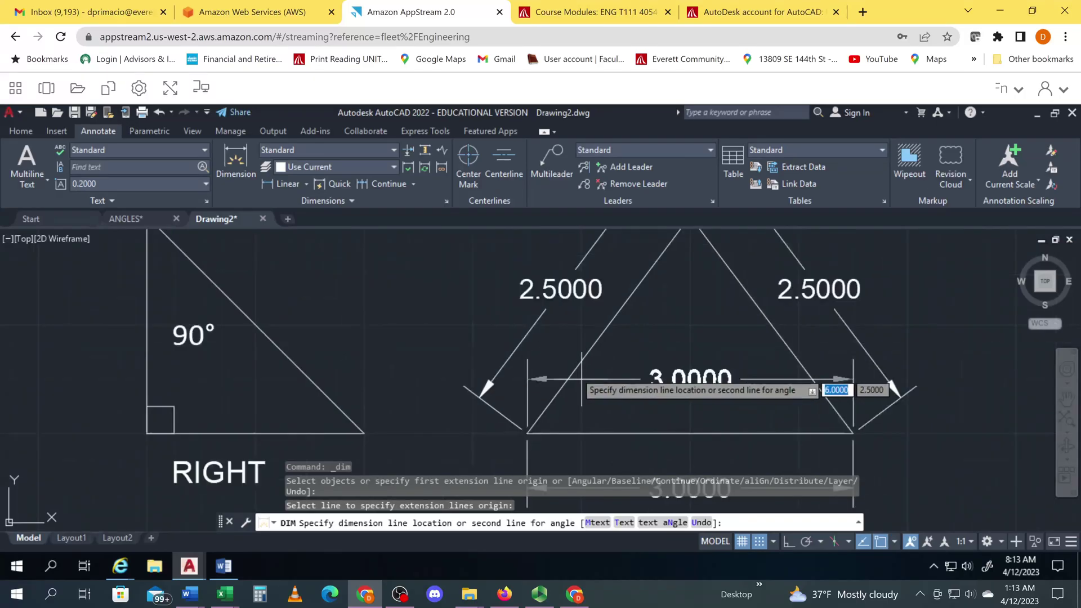
scroll(585, 388, "up", 2)
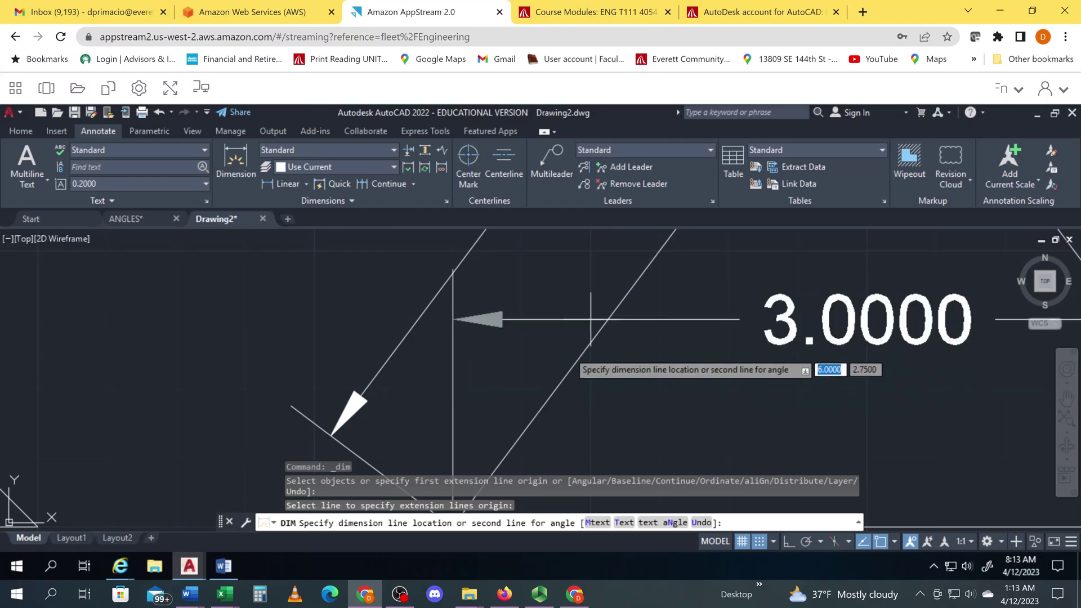
left_click(307, 184)
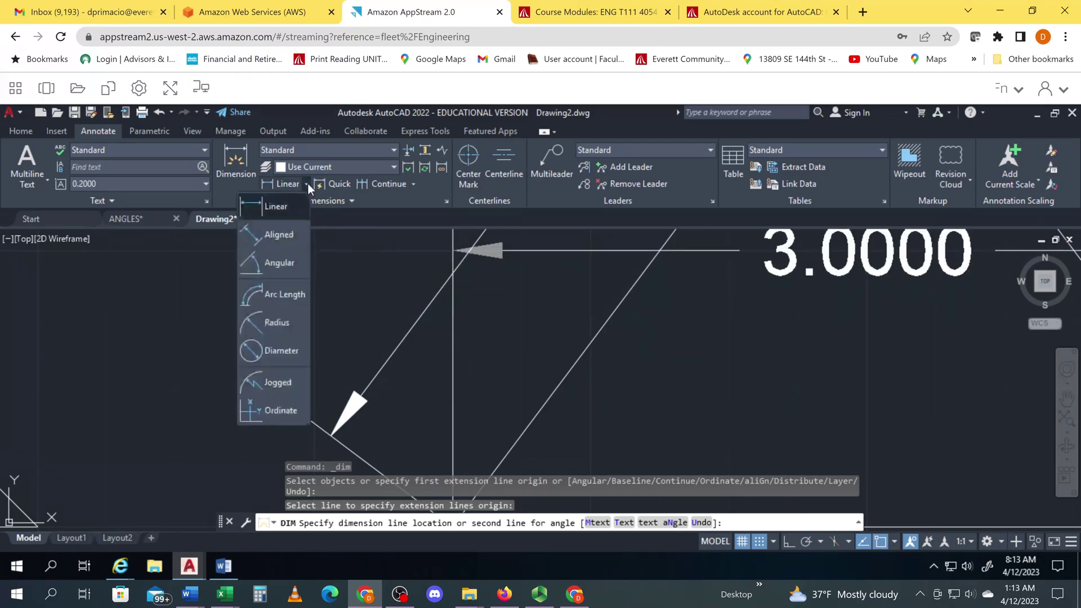
Add a 53° angular dimension between the base and left side.
left_click(286, 264)
scroll(585, 381, "down", 3)
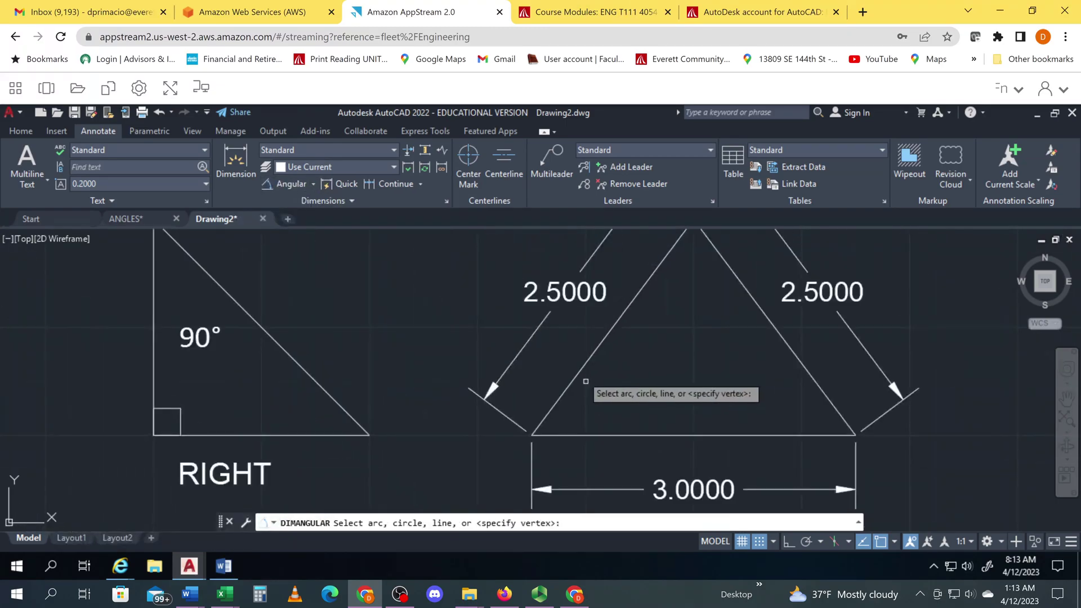
left_click(639, 434)
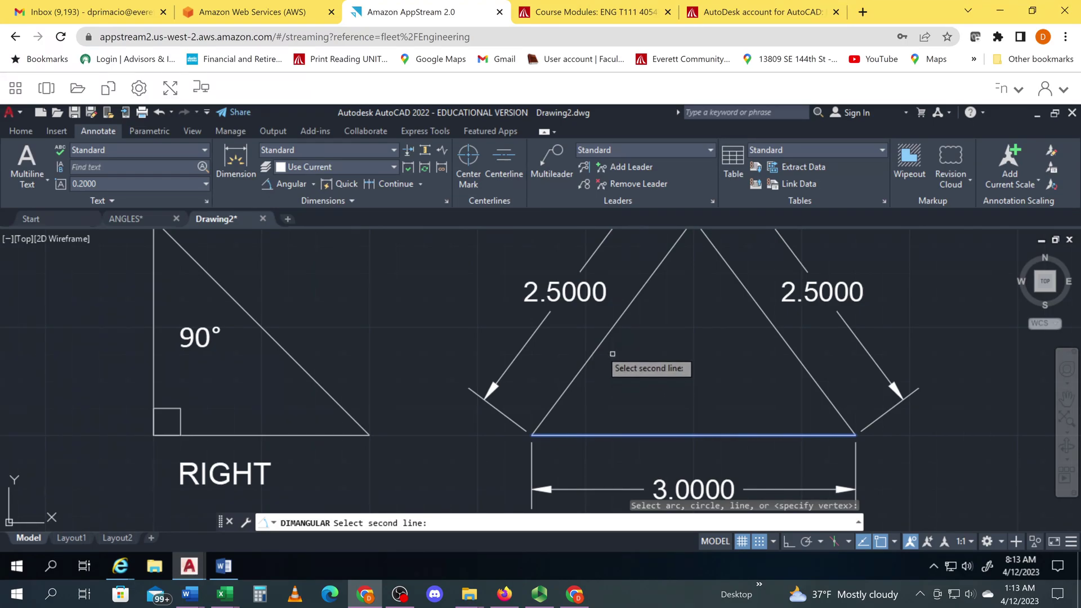
left_click(613, 327)
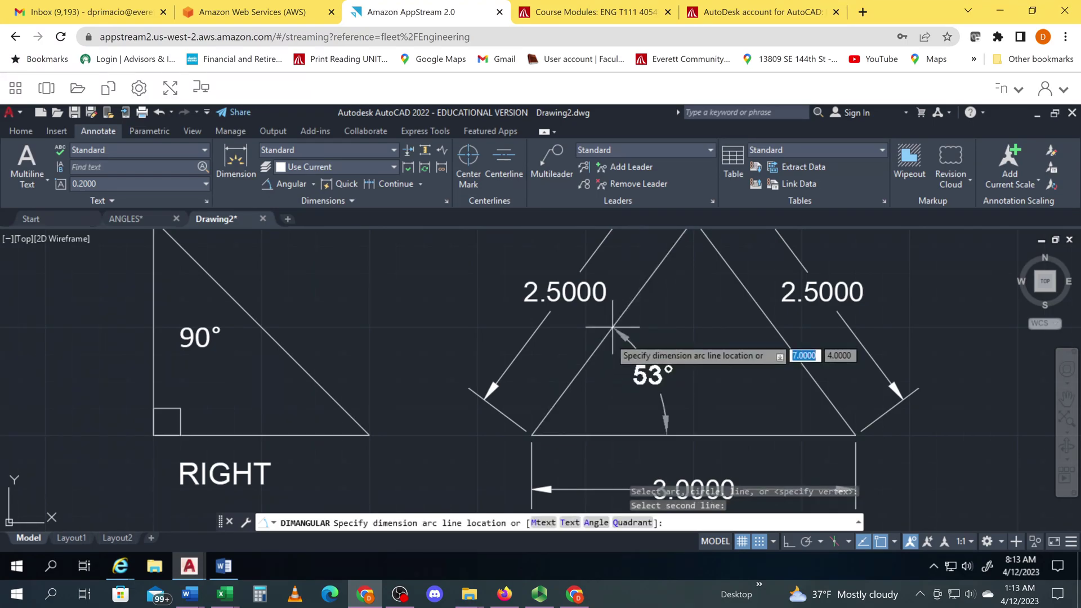
left_click(624, 395)
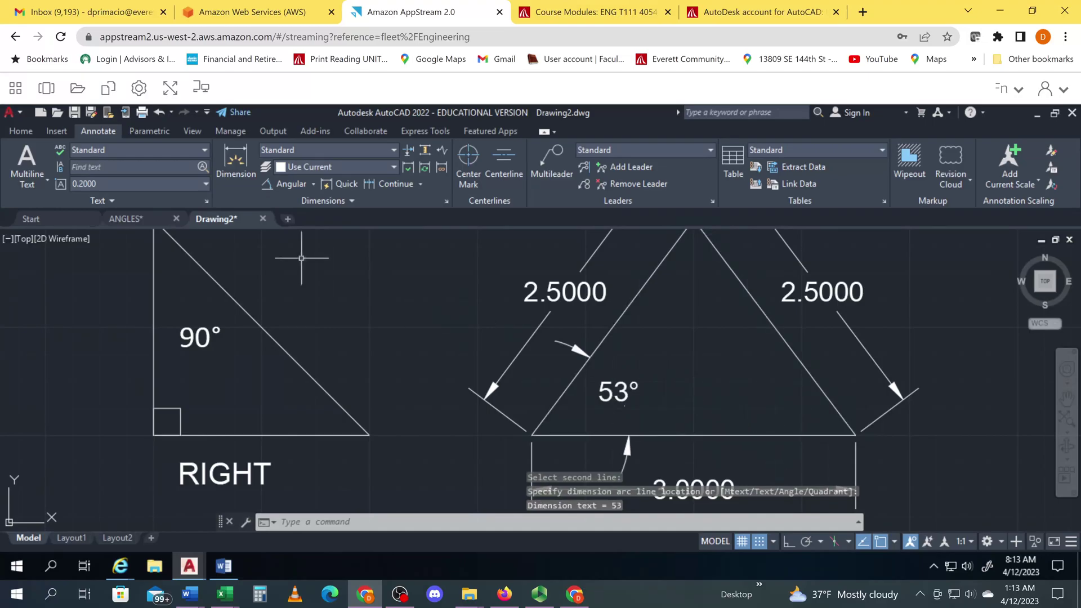
Add a matching 53° angular dimension between the base and right side.
left_click(268, 187)
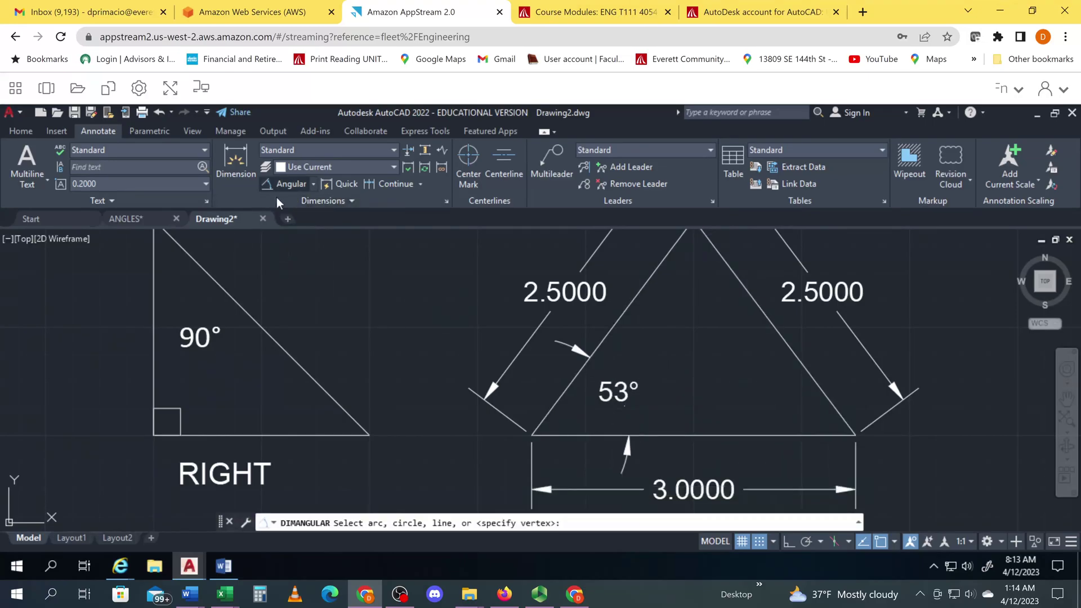
left_click(783, 435)
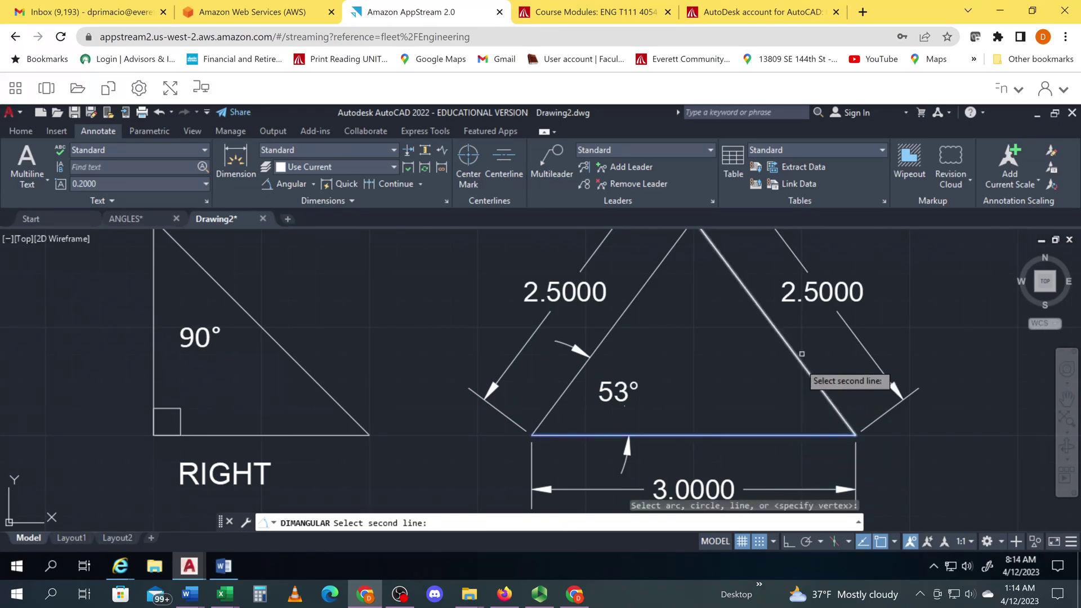
left_click(787, 344)
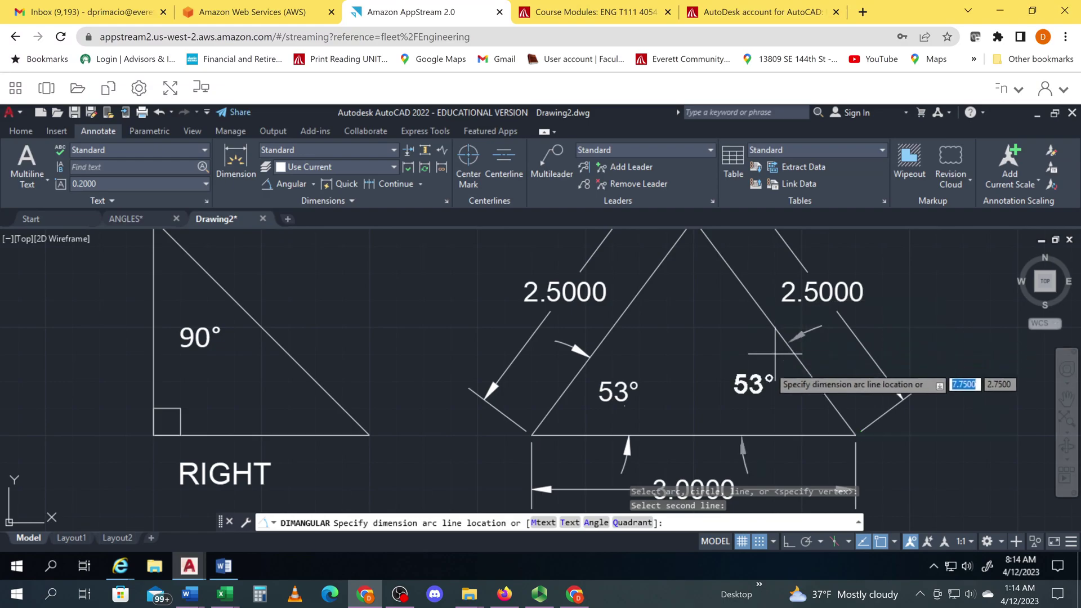
left_click(767, 388)
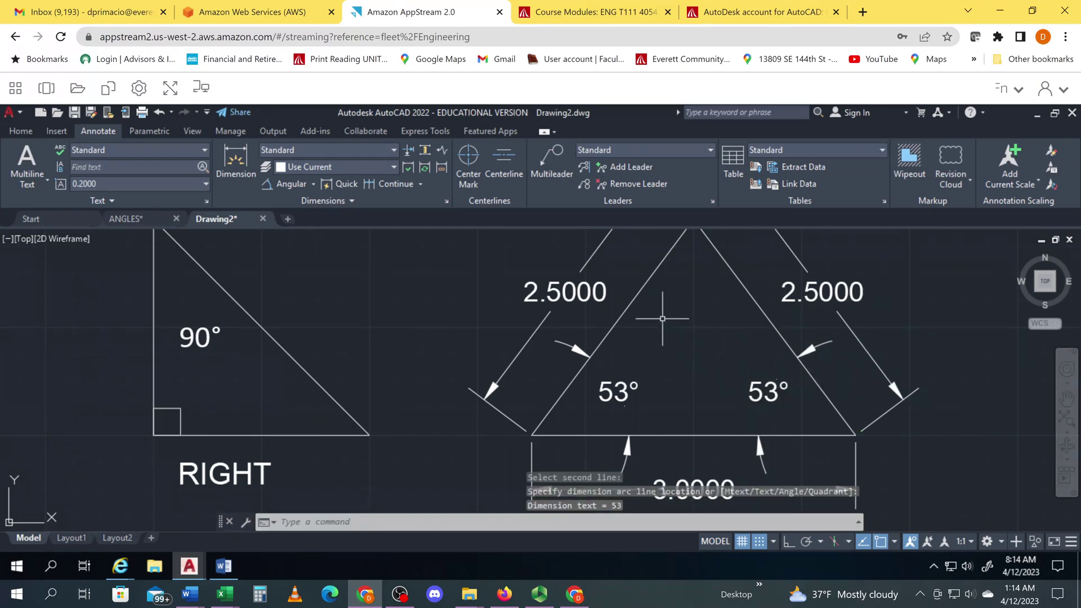
left_click(646, 285)
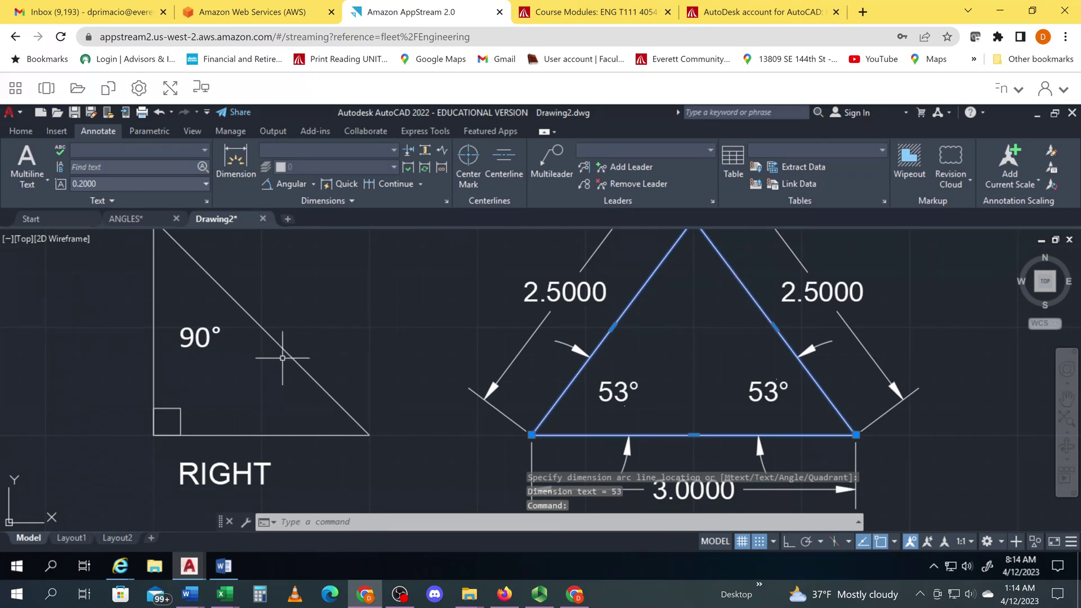
Dimension the apex angle between the two sloping sides as 74°, with snap turned off.
left_click(266, 184)
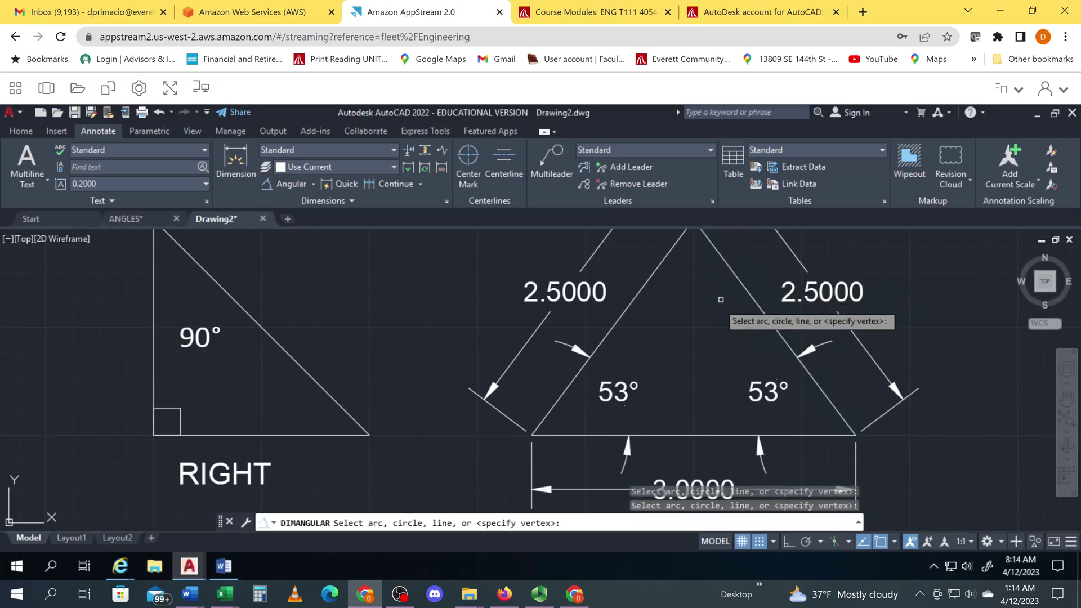
left_click(267, 187)
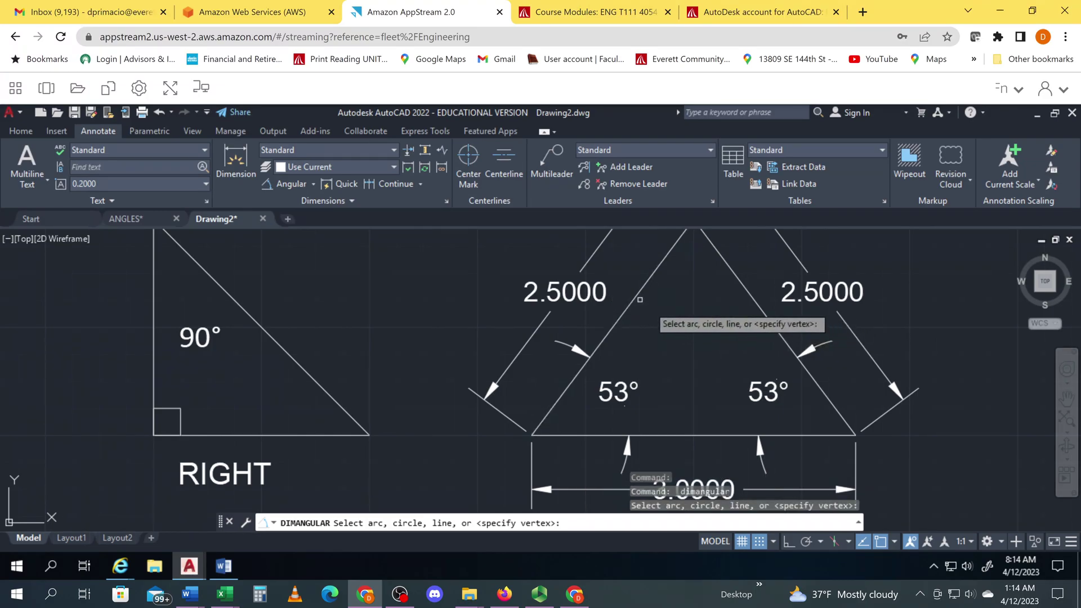
left_click(612, 326)
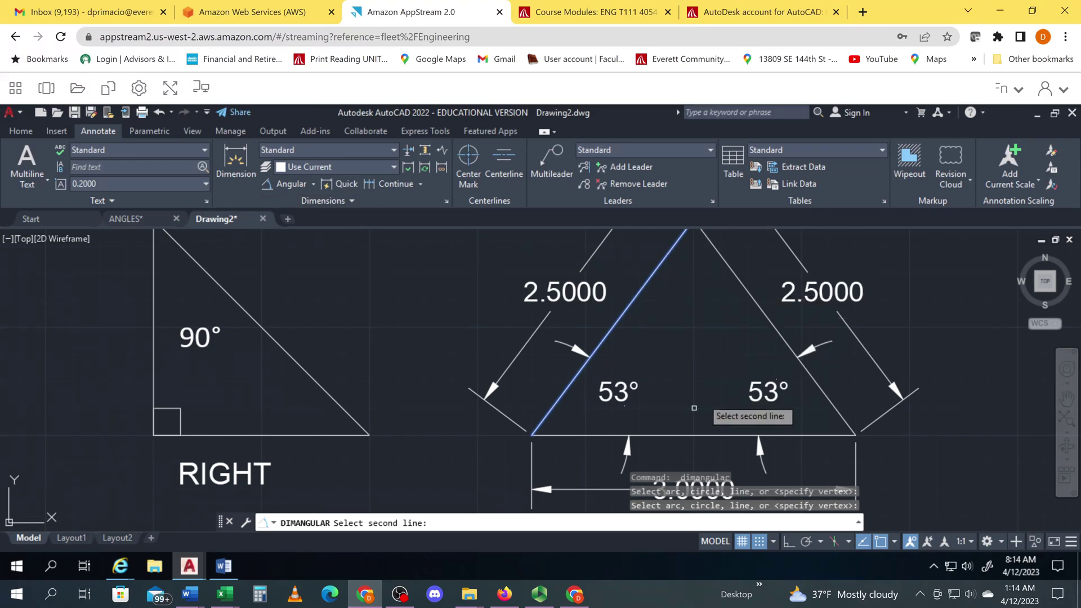
left_click(761, 542)
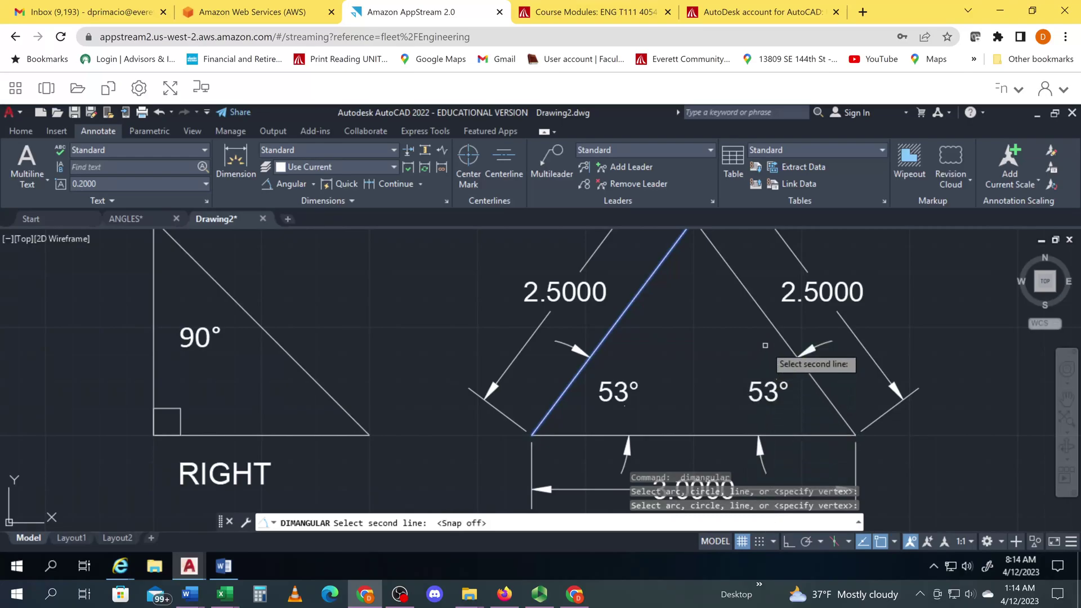
left_click(772, 324)
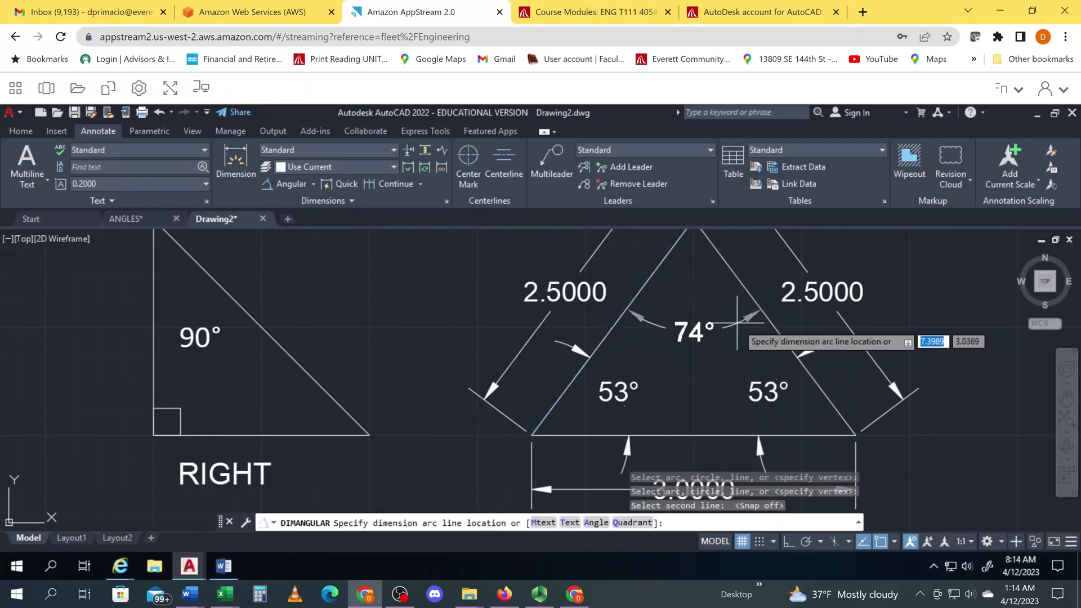
left_click(710, 307)
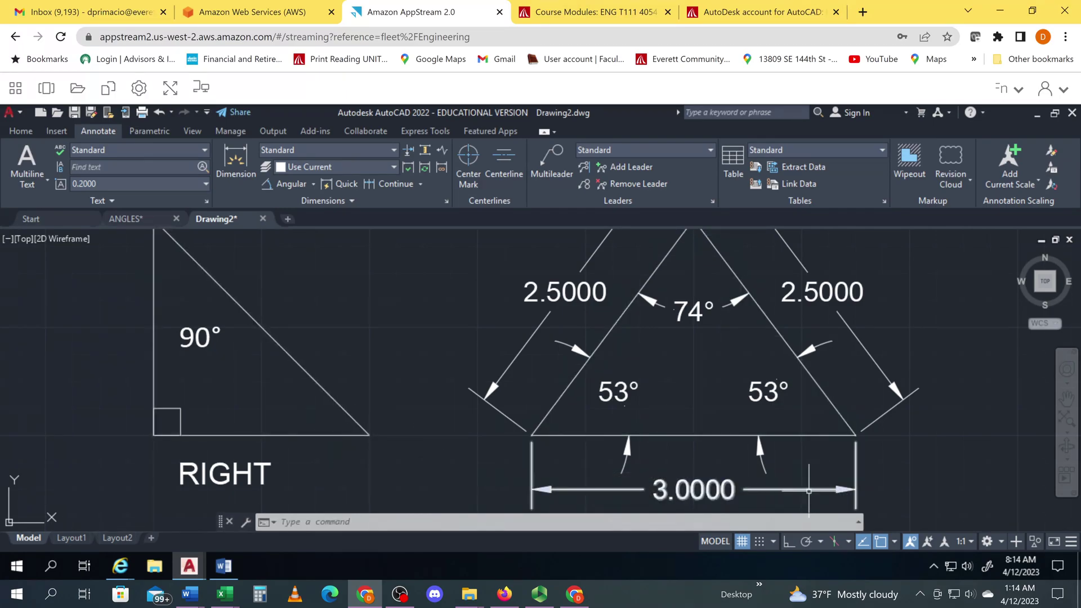
Replace the 3.0000 base dimension text with 2.5 and commit the edit.
double_click(685, 490)
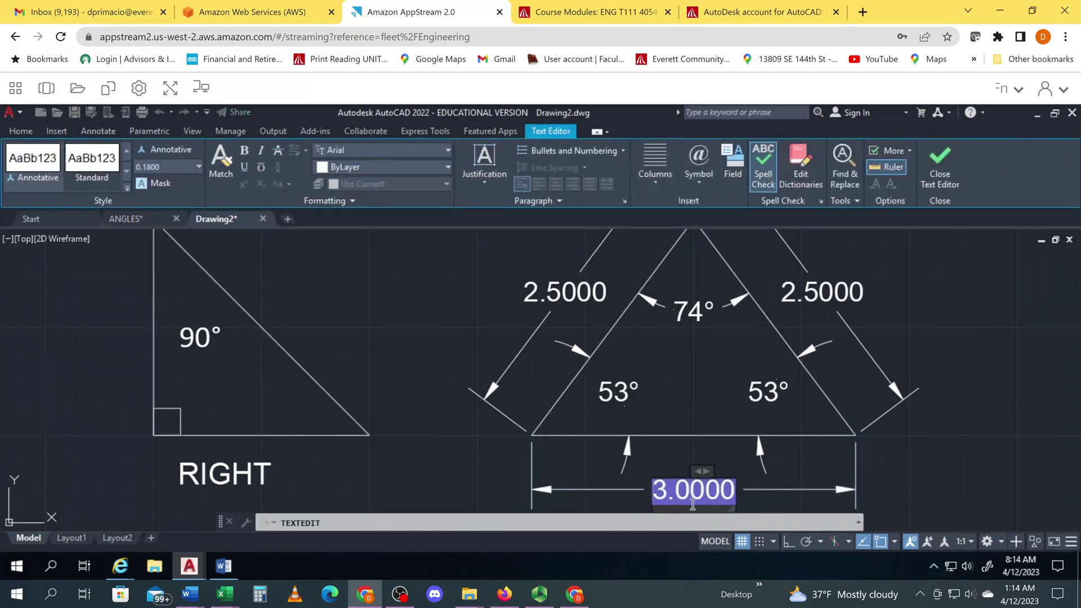
type("2.5")
key("Return")
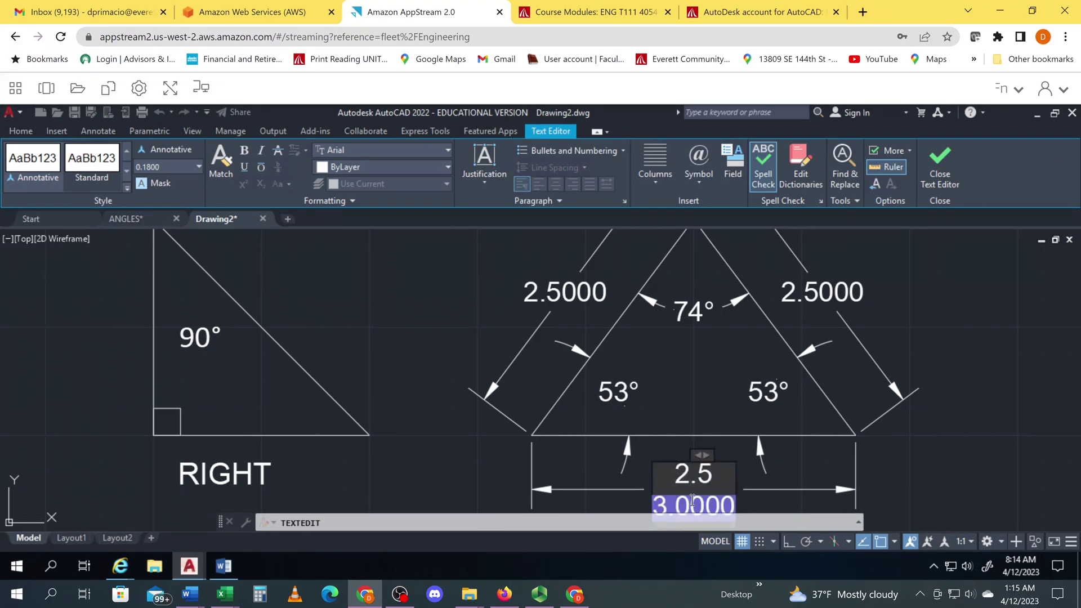
key("BackSpace")
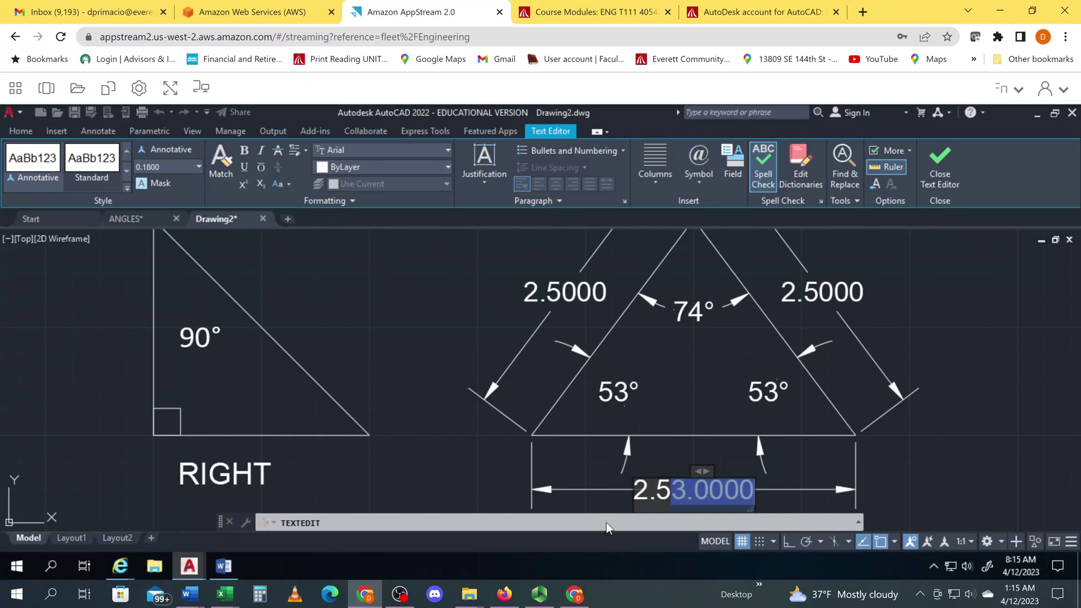
left_click(650, 491)
key("BackSpace")
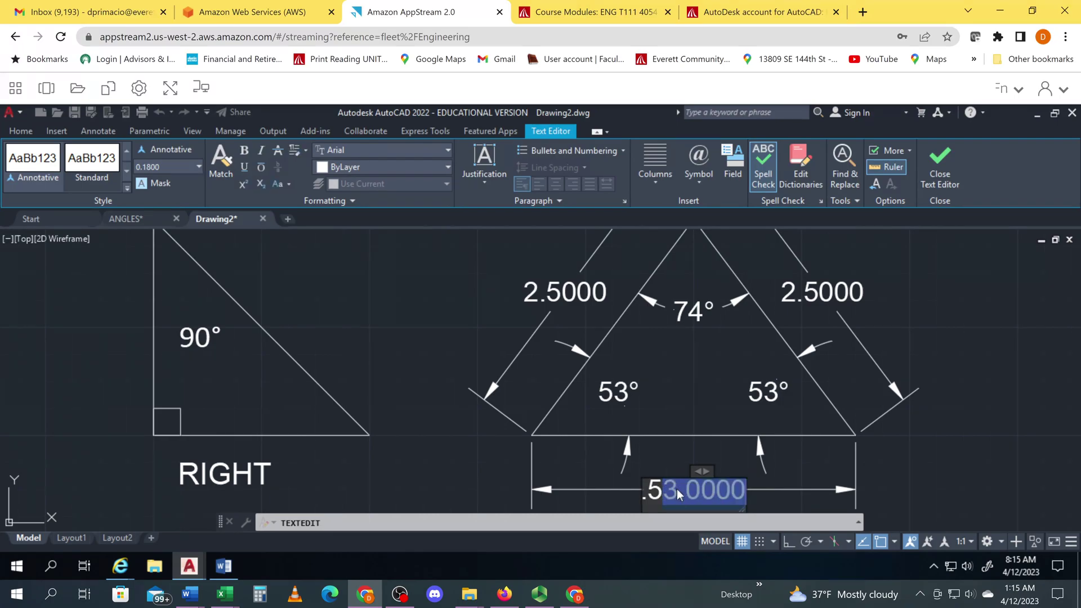
key("BackSpace")
key("BackSpace")
key("BackSpace")
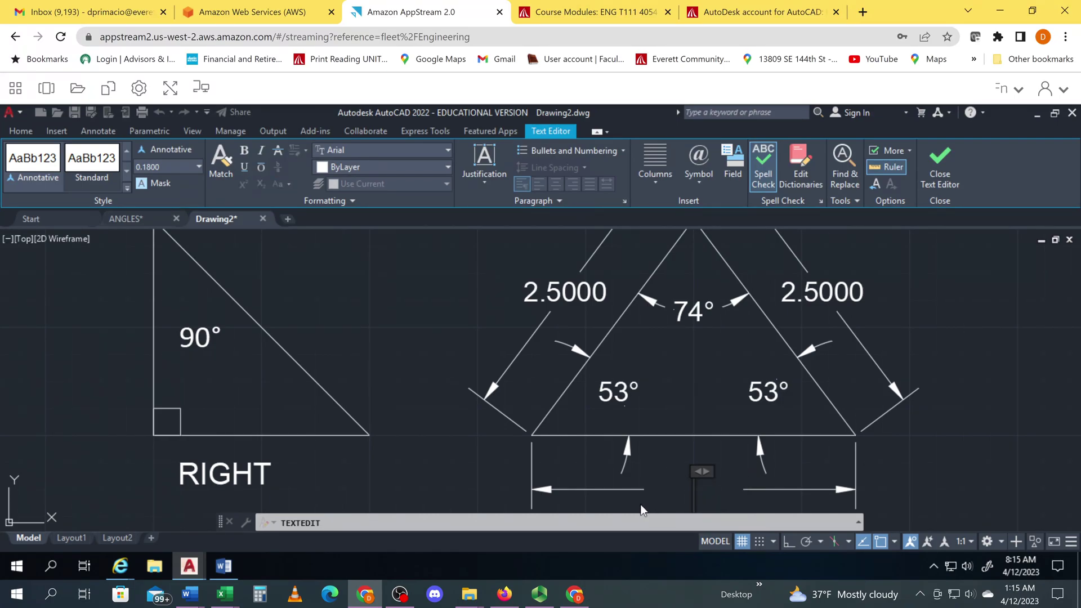
type("2.5")
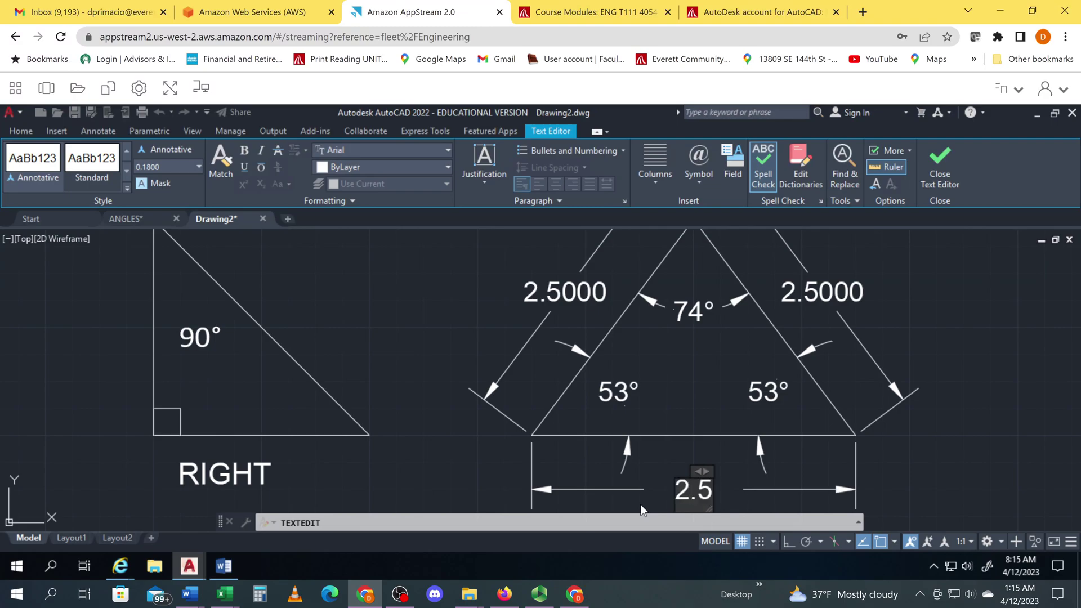
scroll(812, 512, "down", 2)
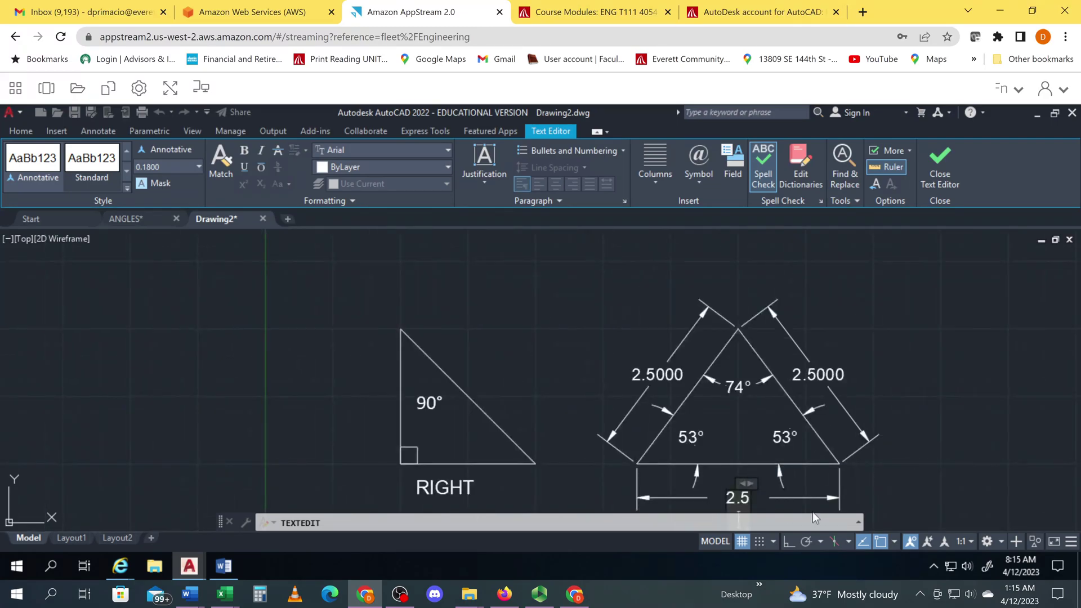
left_click(945, 477)
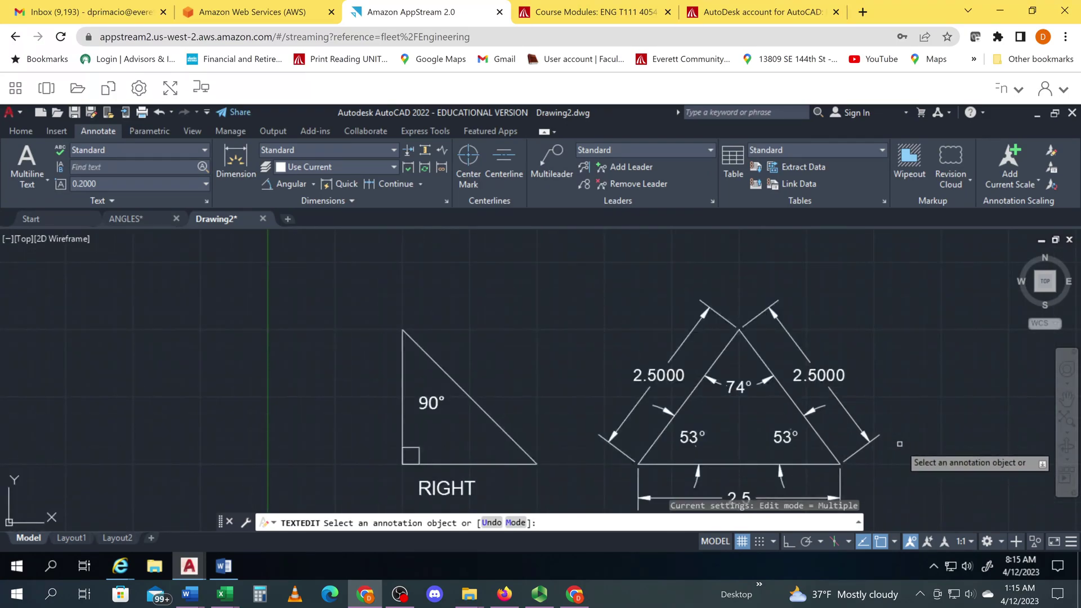
middle_click_drag(926, 445, 895, 408)
scroll(895, 407, "up", 2)
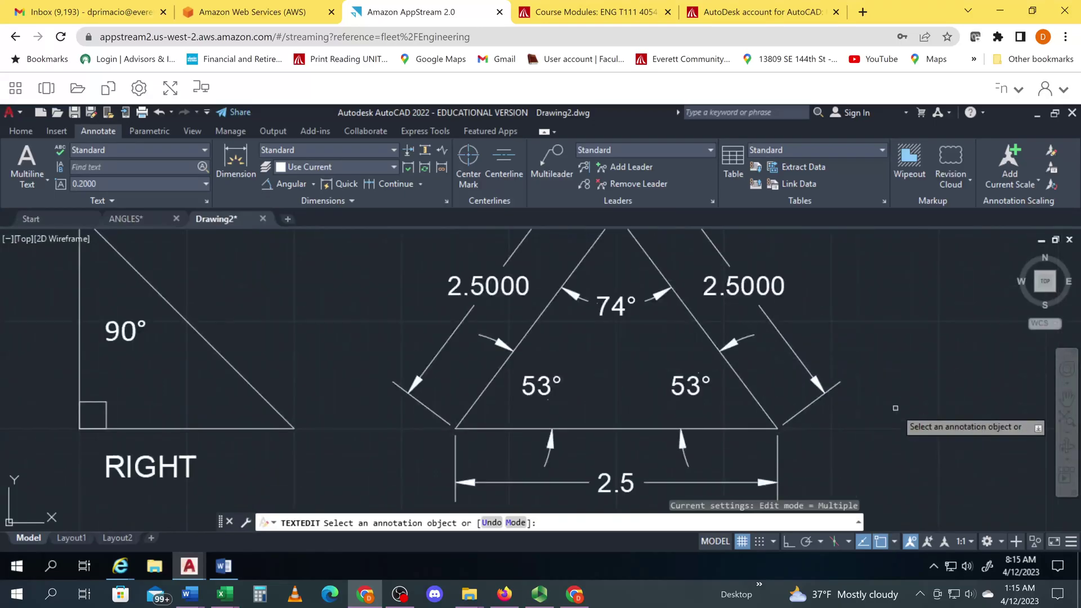
scroll(895, 408, "down", 2)
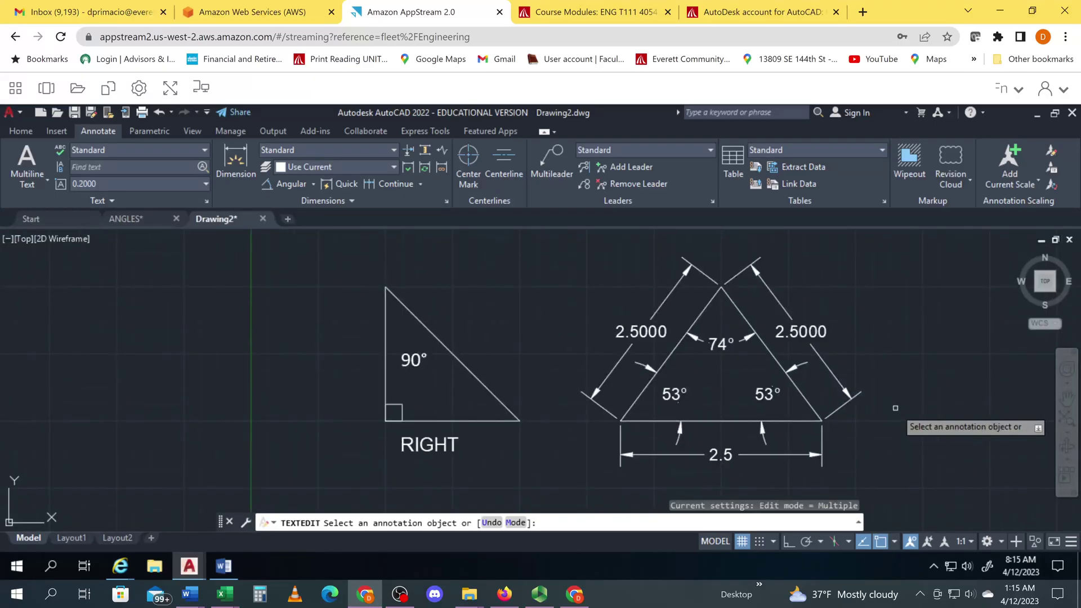
key("ctrl+z")
key("ctrl+z")
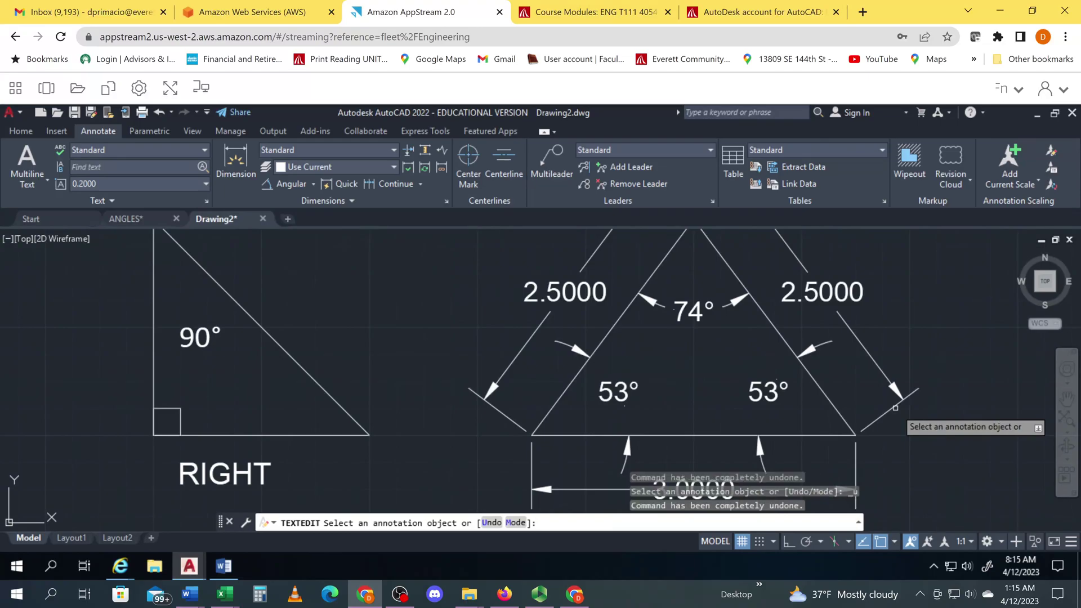
scroll(905, 440, "down", 2)
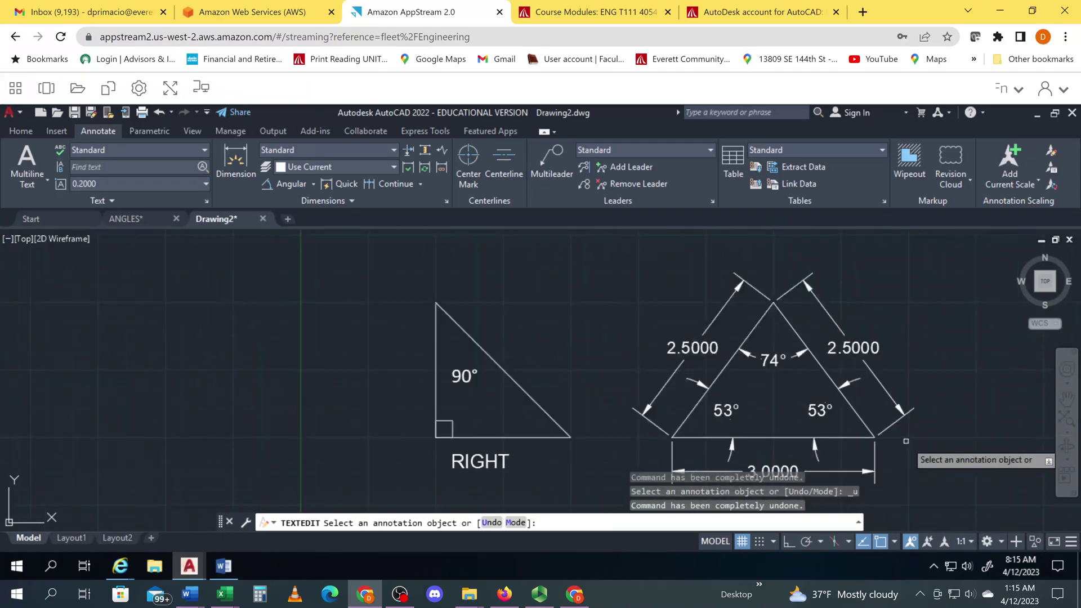
mouse_move(906, 441)
middle_mouse_down()
mouse_move(844, 416)
mouse_move(765, 417)
middle_mouse_up()
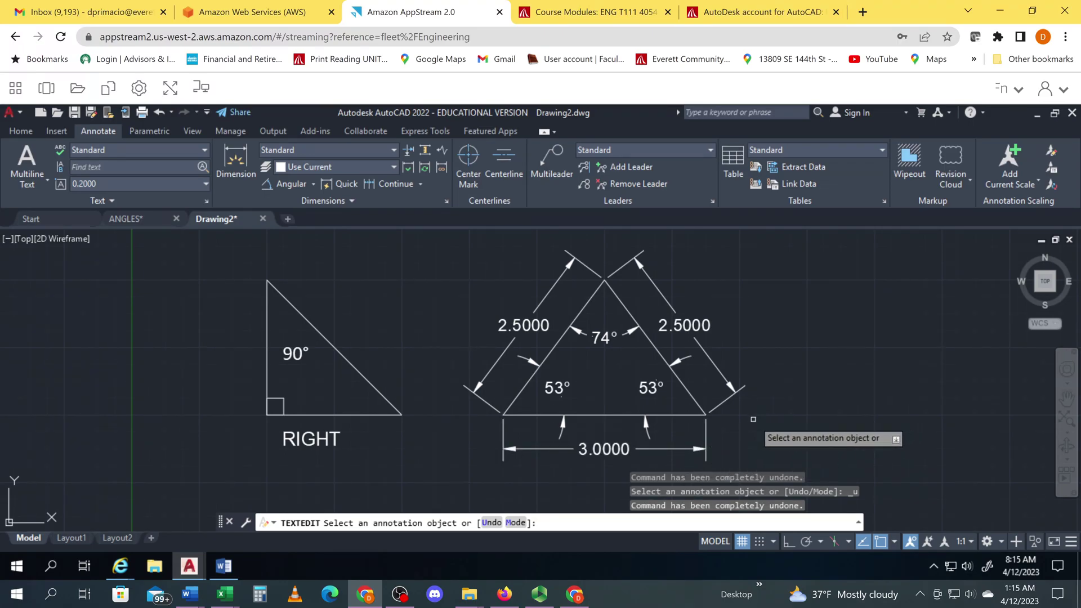
middle_click_drag(779, 410, 767, 402)
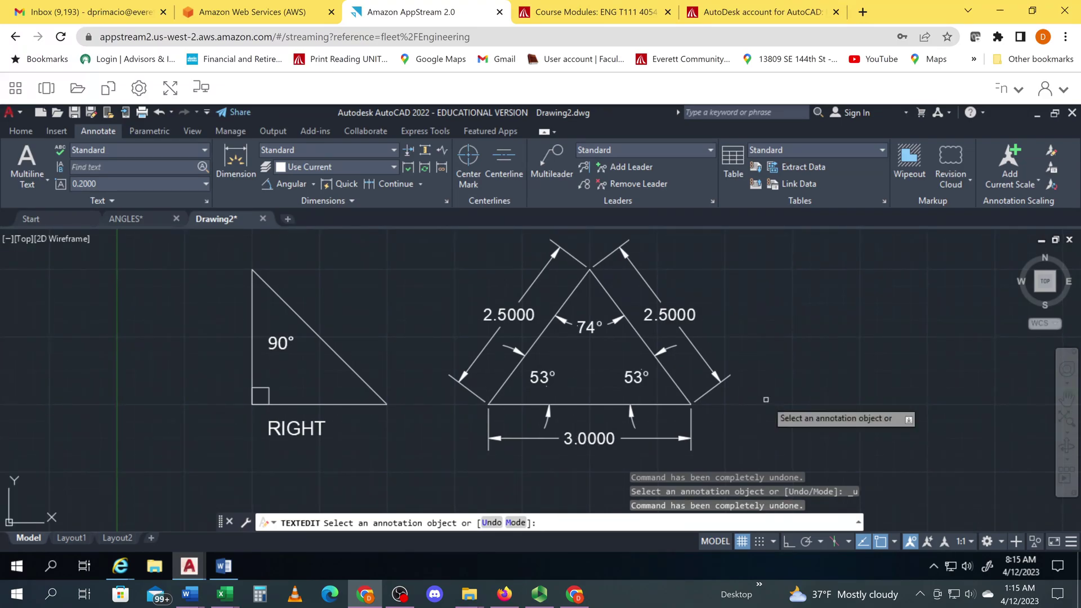
middle_click_drag(559, 463, 524, 453)
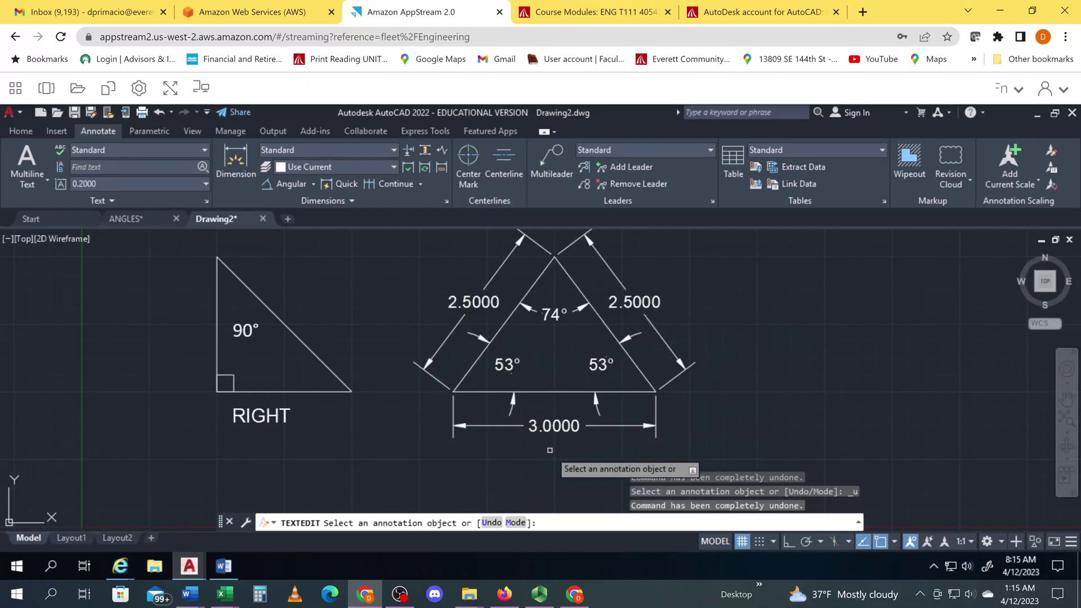
middle_click_drag(550, 451, 526, 427)
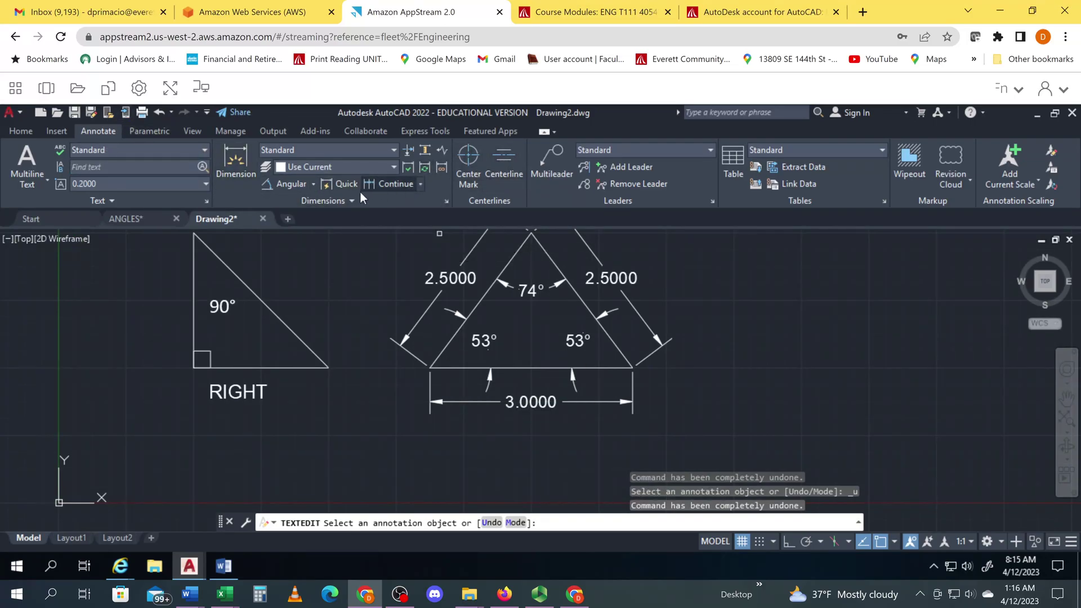
Place a multiline text box below the base dimension and type ISOSCELES in capitals.
left_click(26, 163)
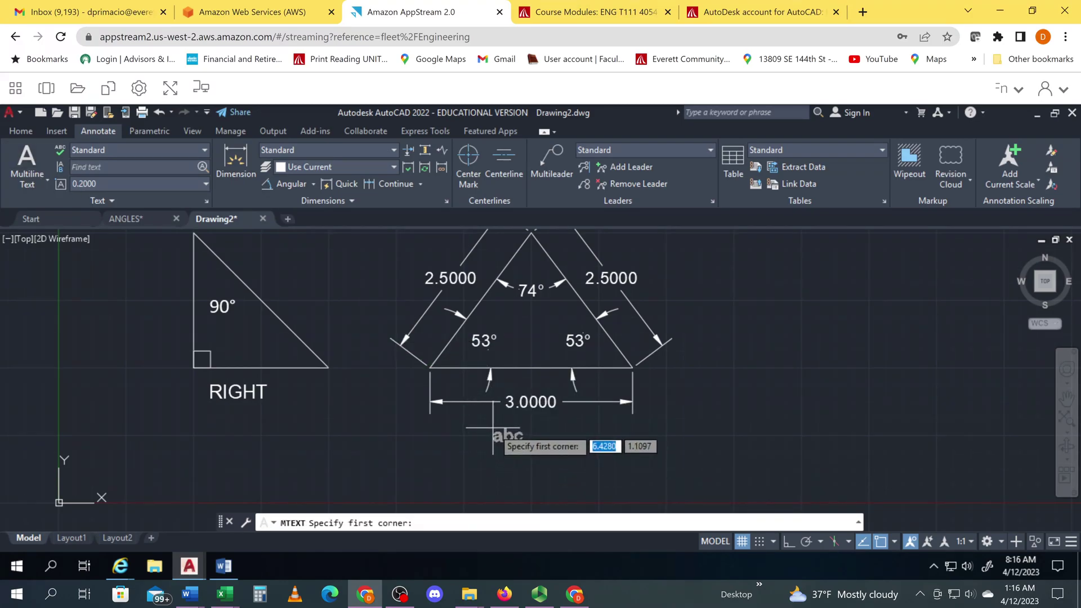
left_click(493, 428)
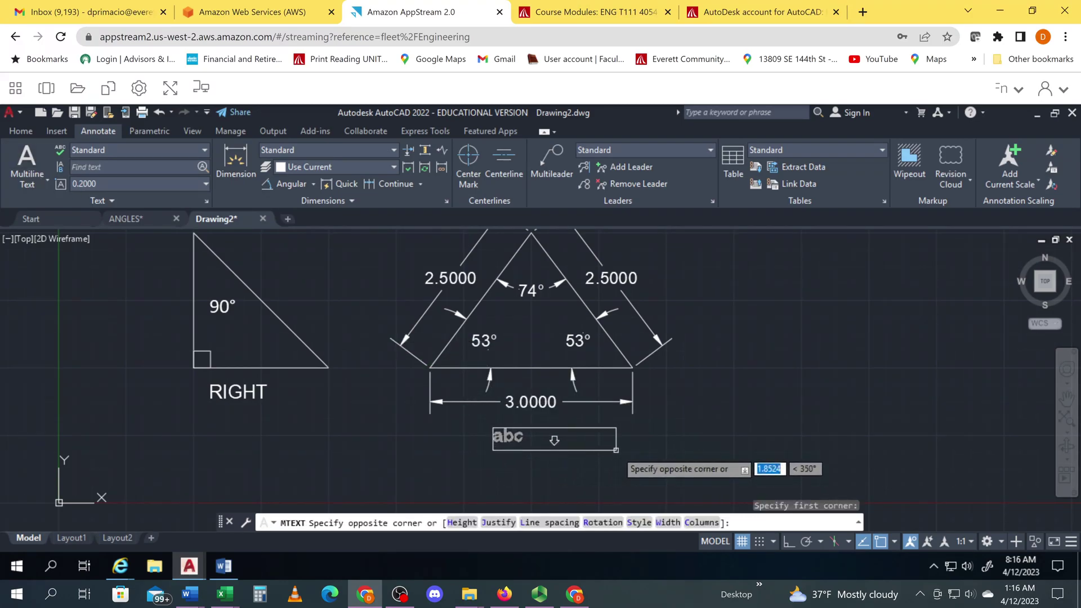
left_click(615, 449)
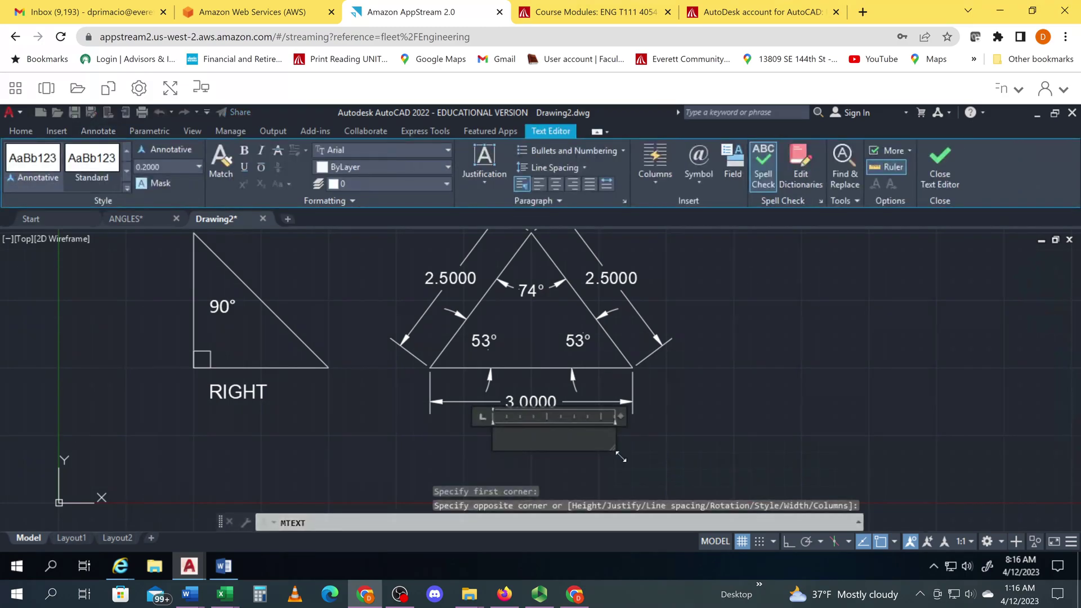
type("isolc")
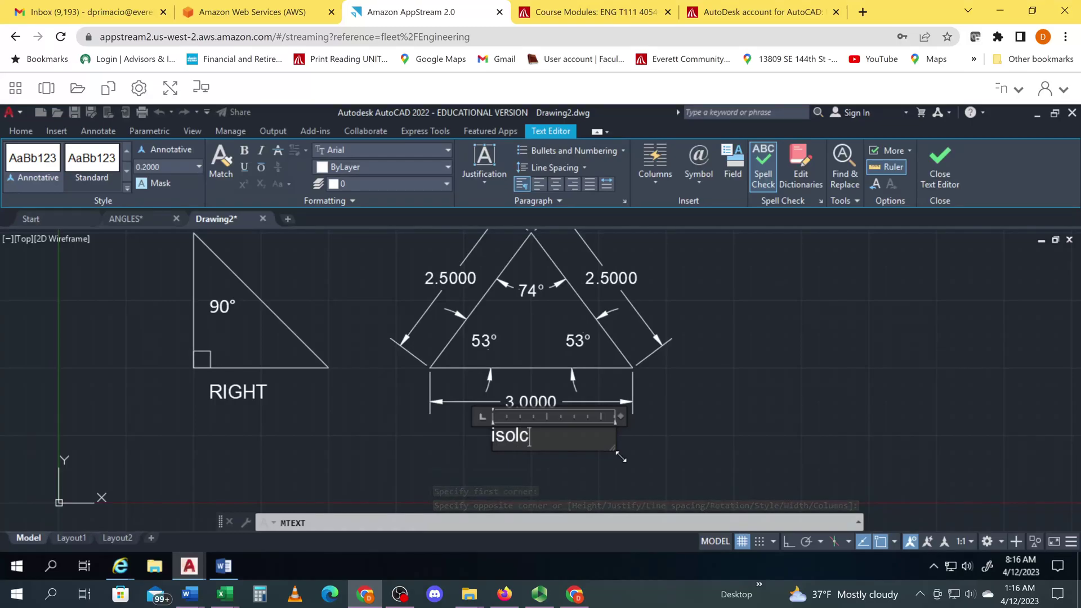
key("BackSpace")
type("sceles")
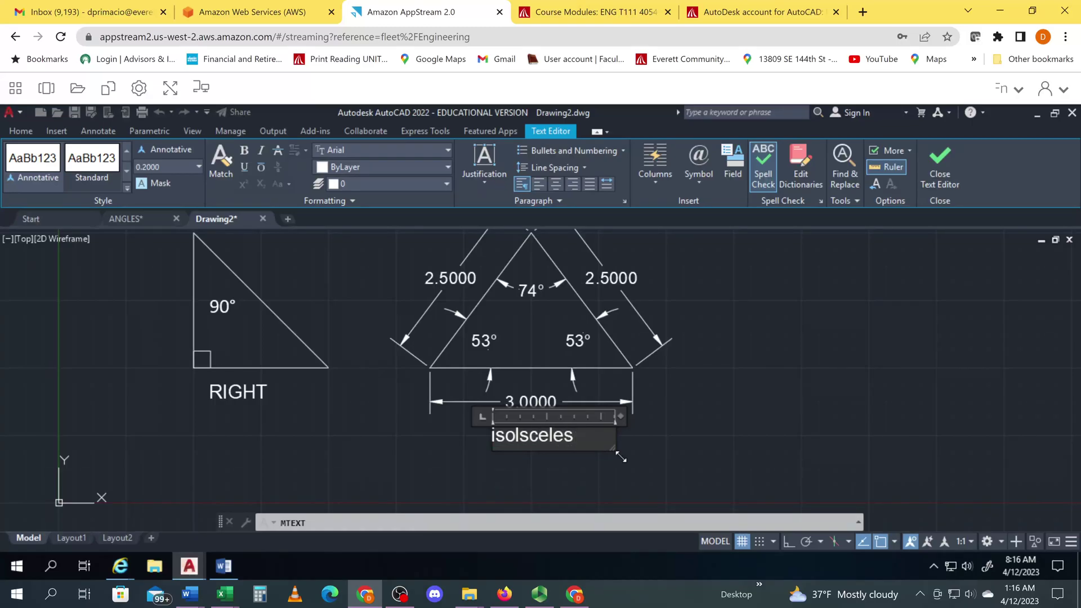
key("BackSpace")
key("BackSpace")
key("BackSpace")
key("BackSpace")
key("BackSpace")
key("BackSpace")
key("BackSpace")
key("BackSpace")
key("BackSpace")
key("BackSpace")
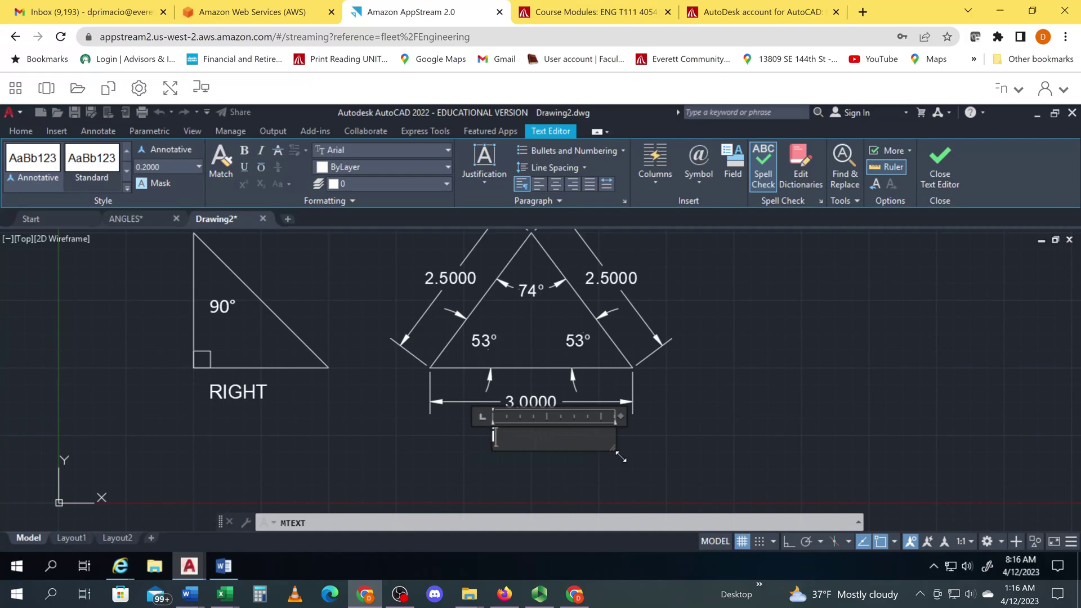
key("Caps_Lock")
type("ISOSC")
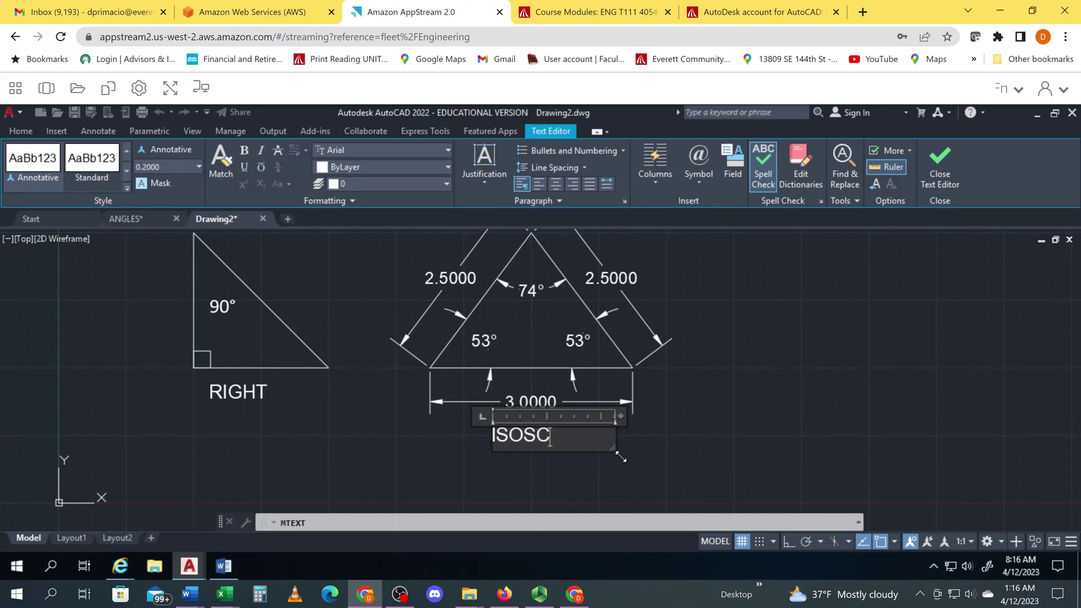
type("ELES")
Add a second line A=B and set the label to Middle Center justification.
key("Return")
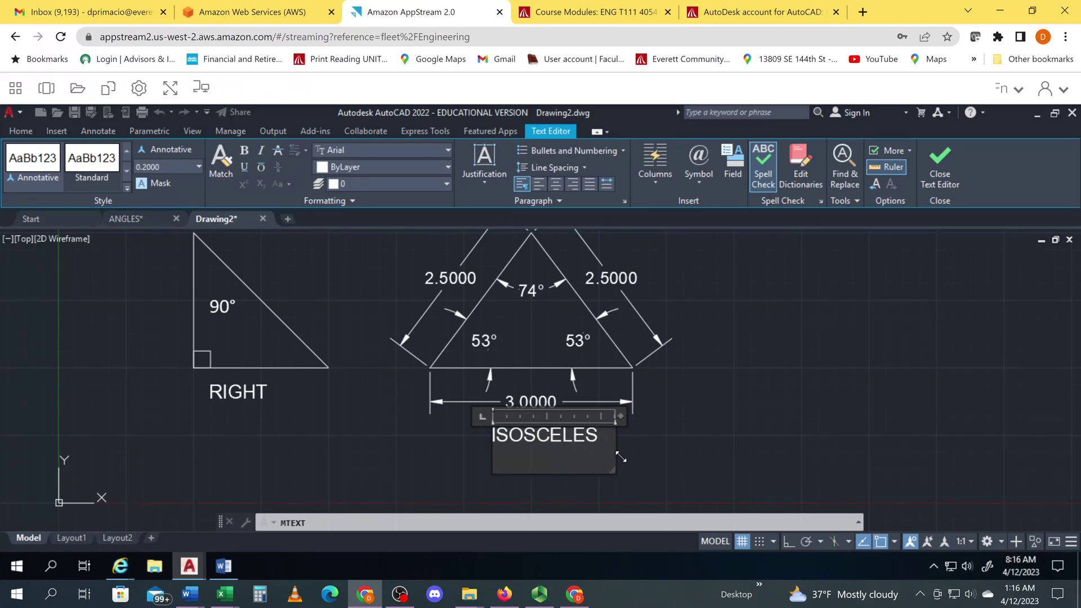
type("A=B")
left_click(488, 172)
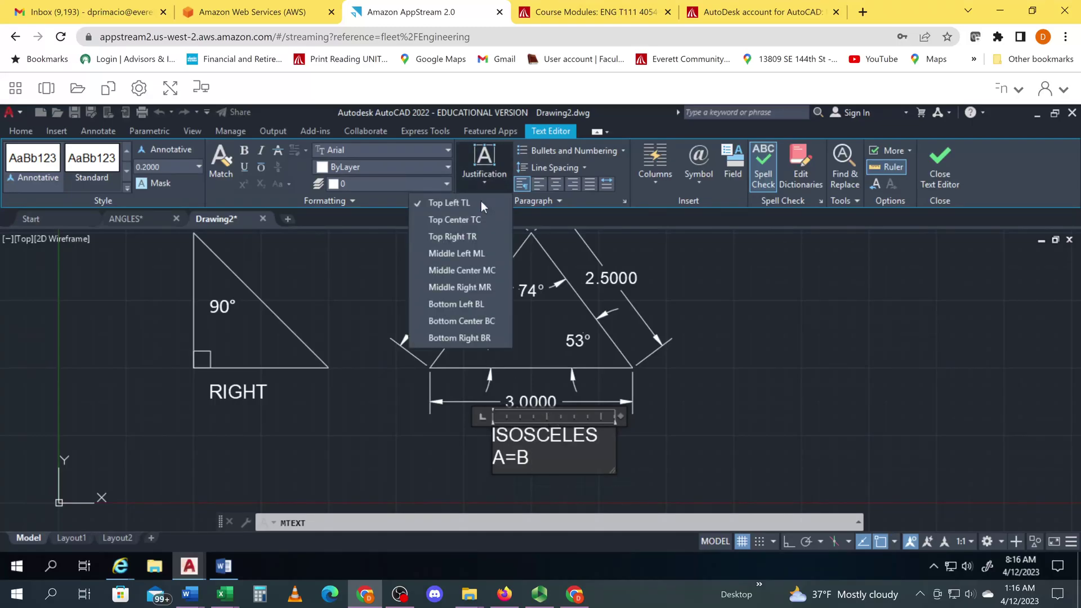
left_click(455, 273)
left_click(440, 413)
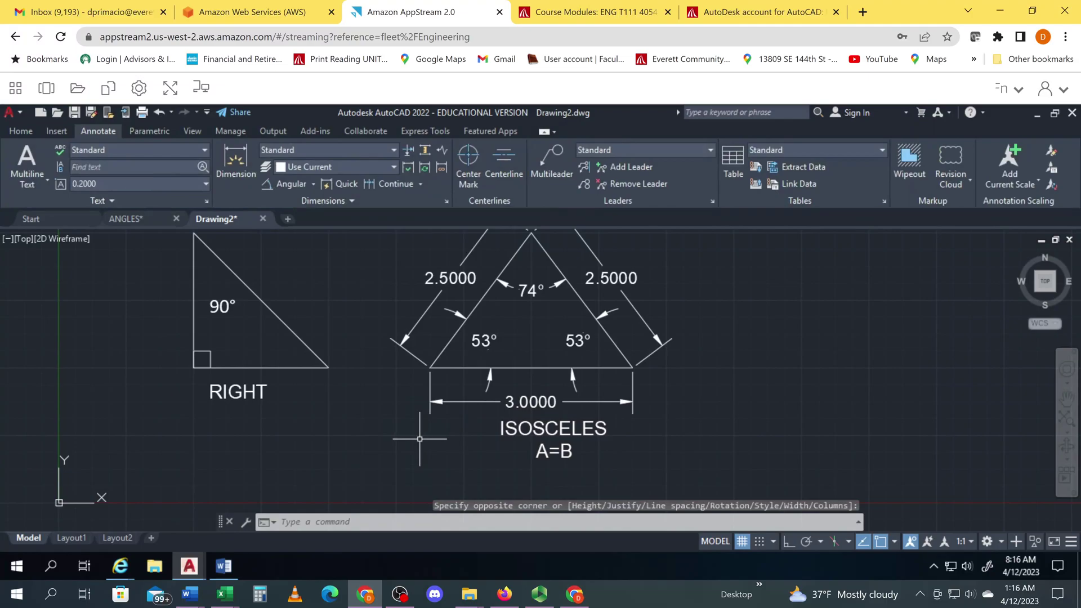
Move the ISOSCELES A=B label so it sits centred beneath the triangle.
mouse_move(435, 424)
middle_mouse_down()
mouse_move(476, 433)
mouse_move(473, 452)
middle_mouse_up()
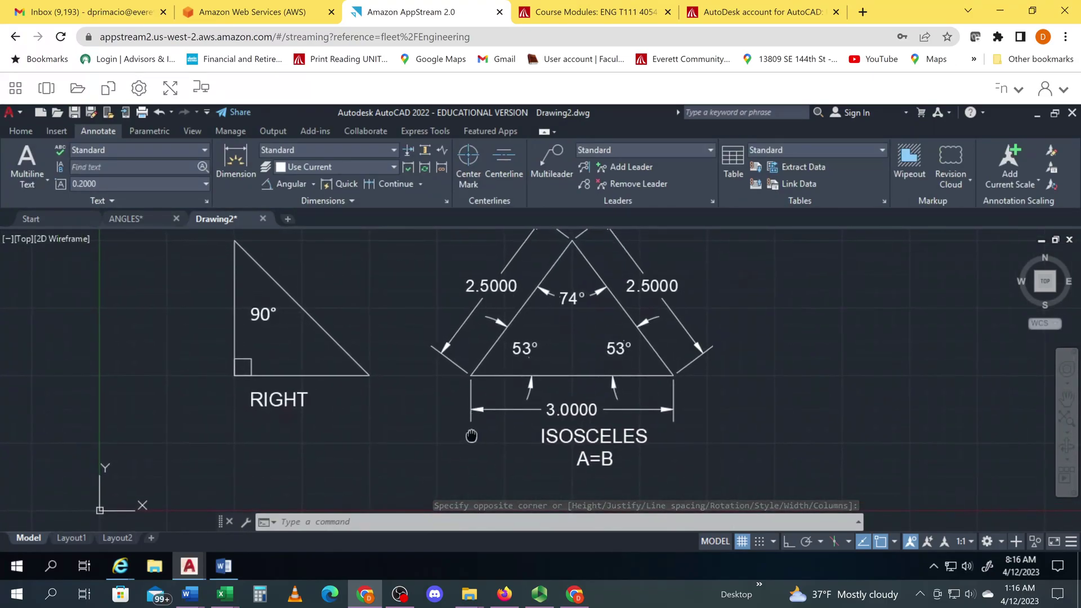
scroll(484, 440, "up", 1)
scroll(484, 440, "down", 3)
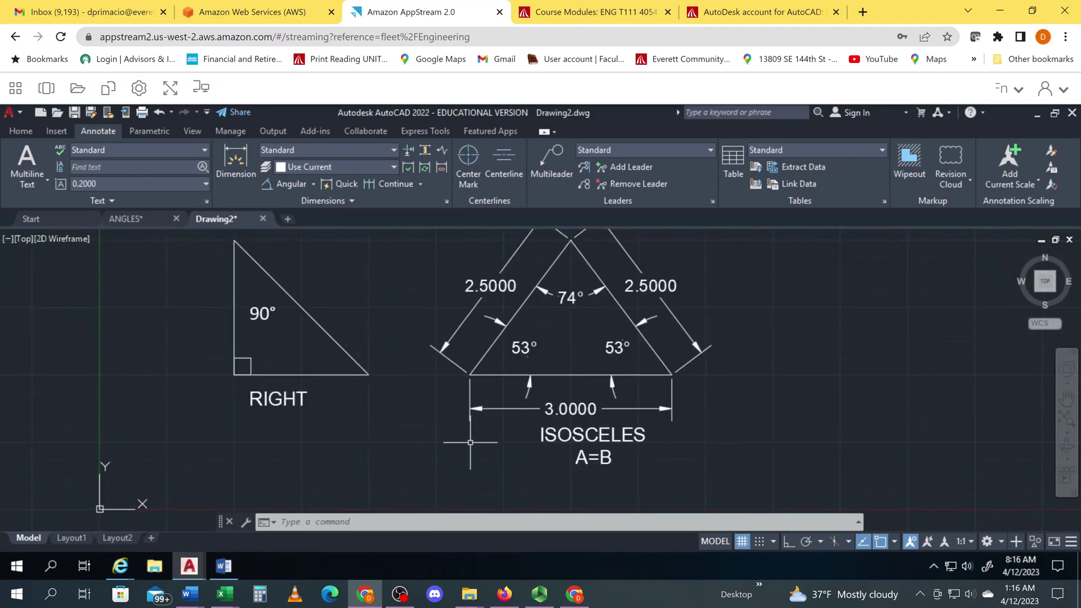
scroll(516, 443, "up", 1)
left_click(516, 444)
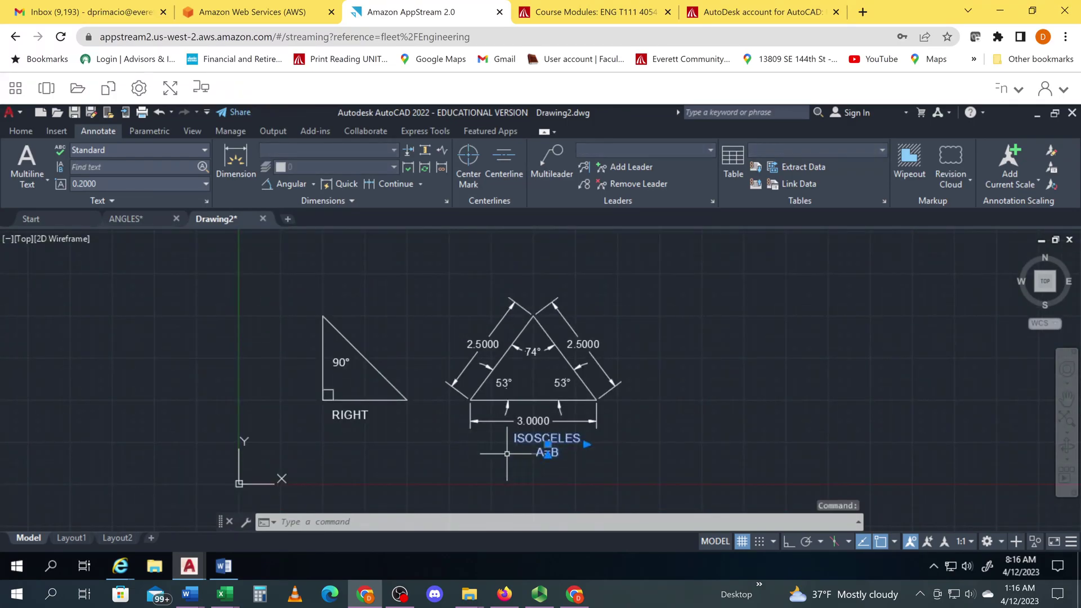
left_click(547, 446)
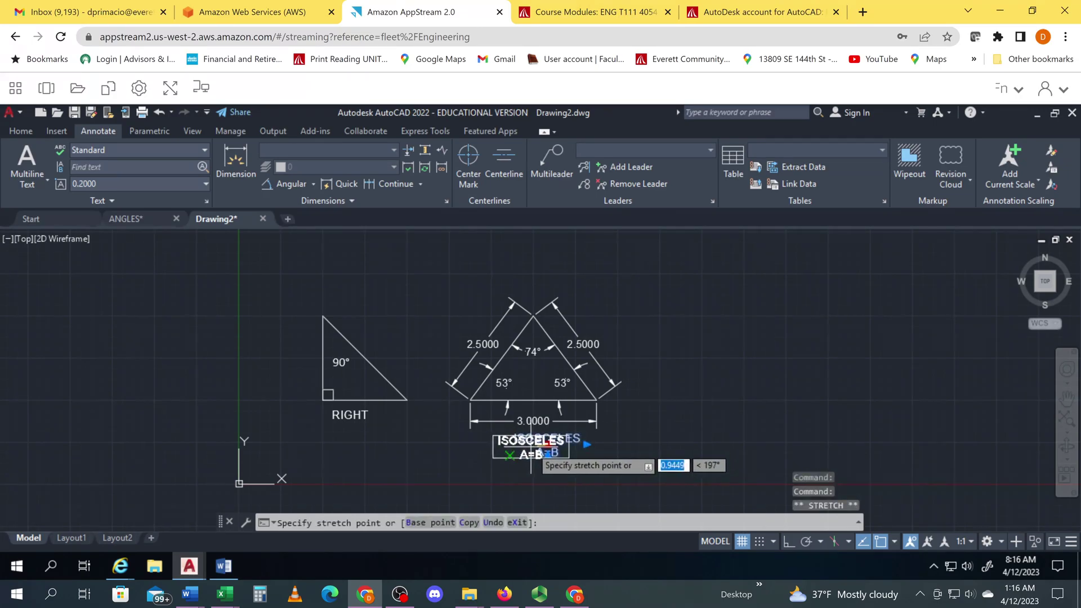
left_click(509, 461)
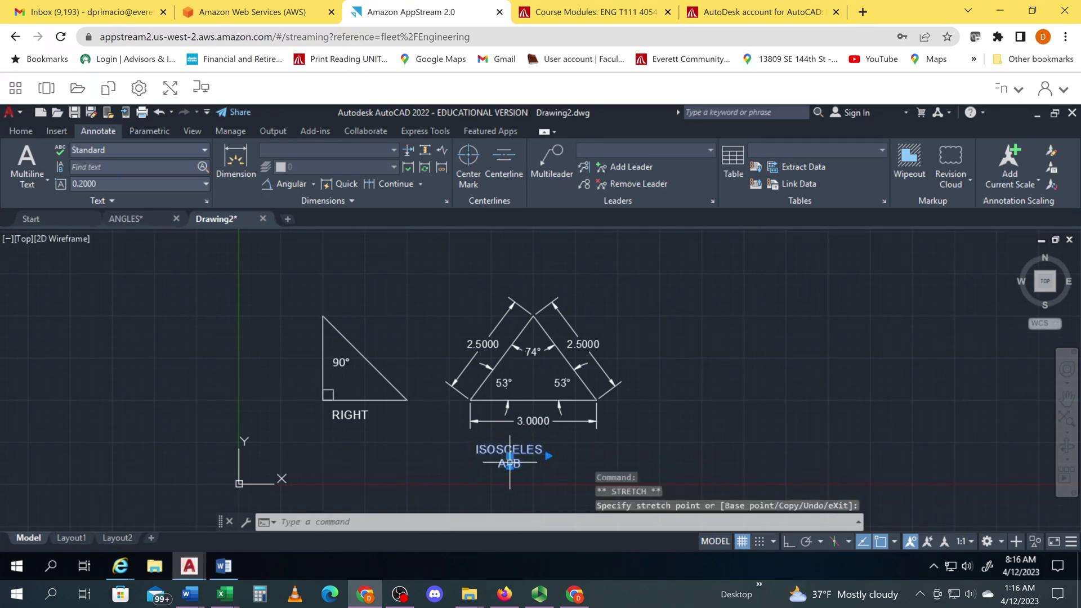
left_click(510, 462)
left_click(535, 457)
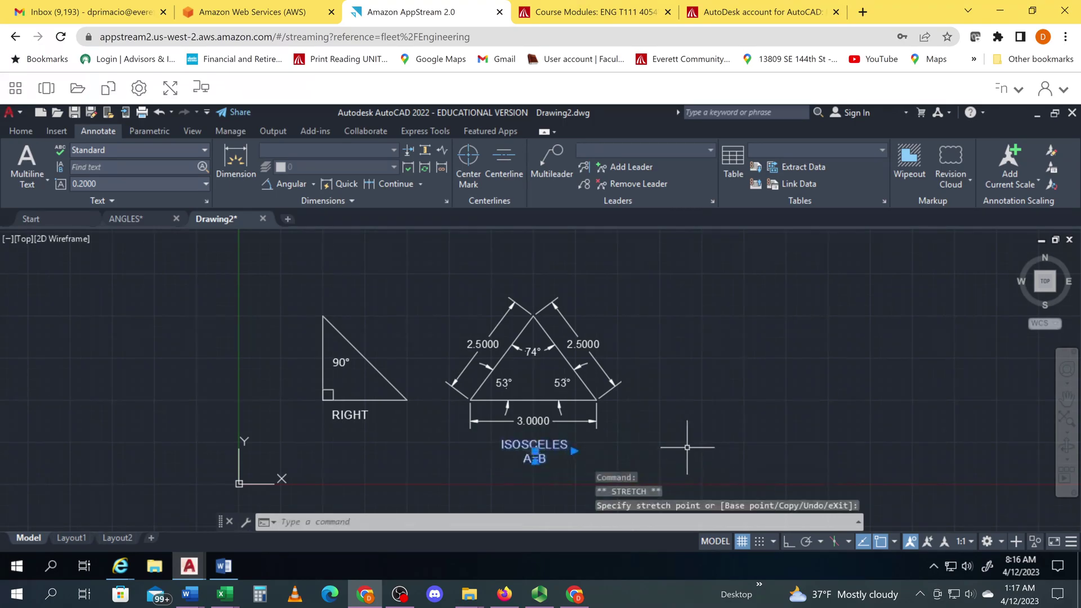
Clear the selection and start the Line command from the Home tools.
left_click(720, 414)
left_click(711, 394)
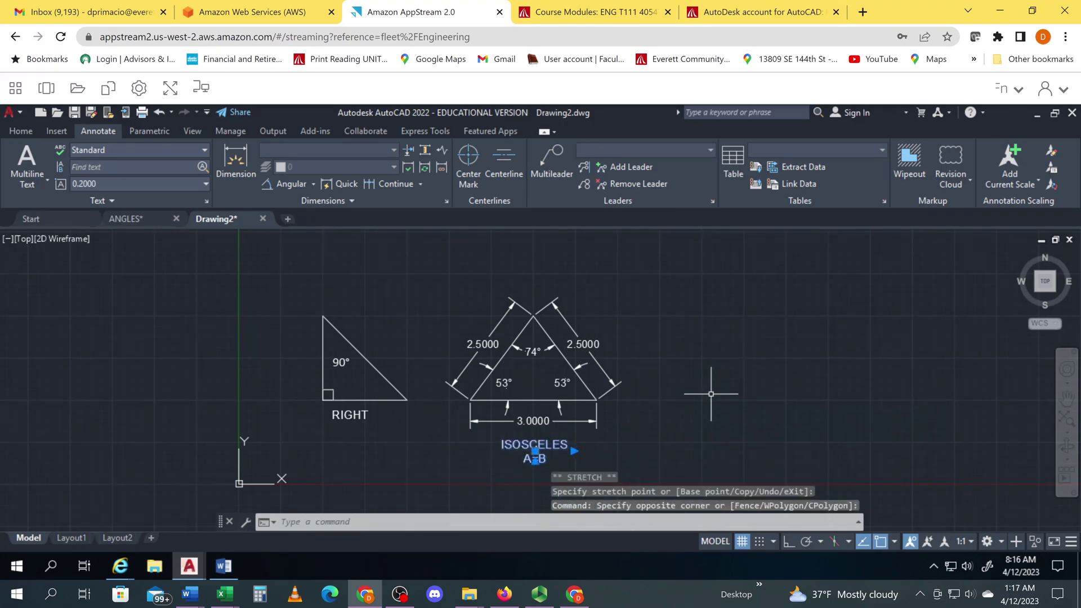
left_click(711, 394)
left_click(710, 394)
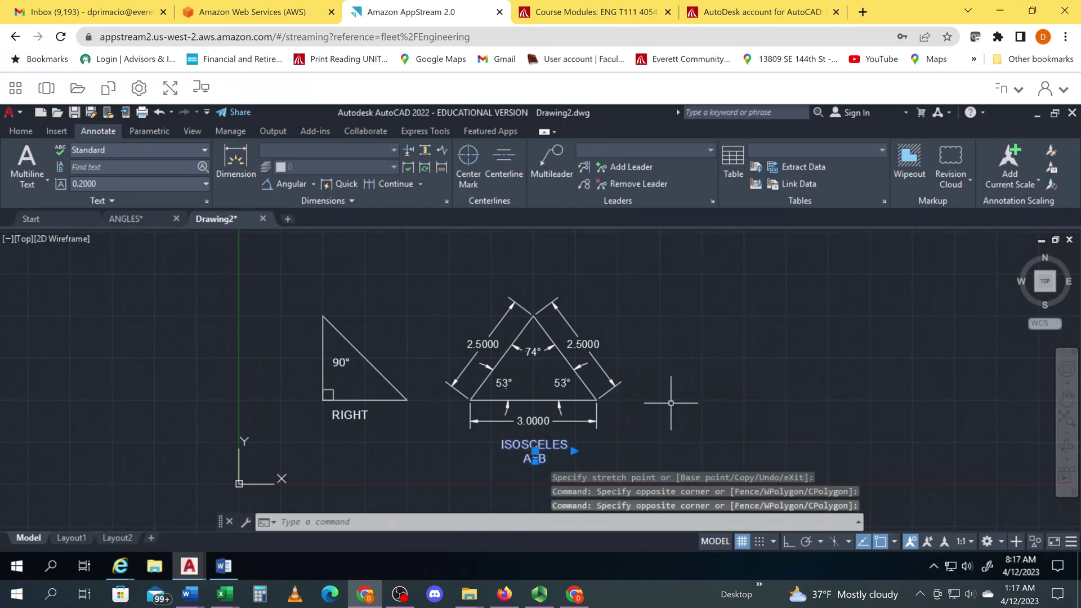
left_click(21, 130)
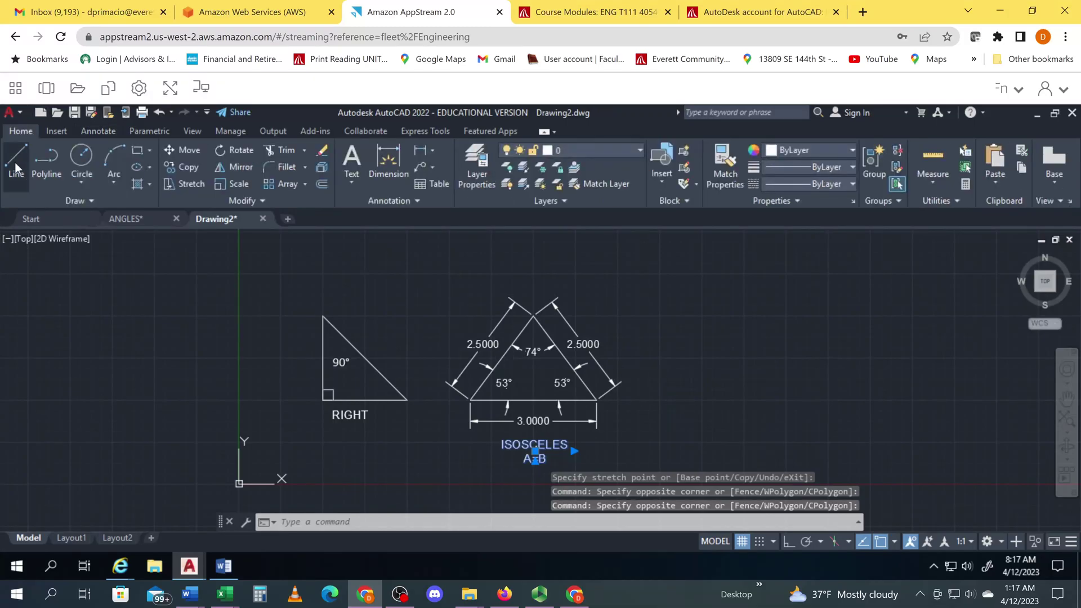
left_click(16, 167)
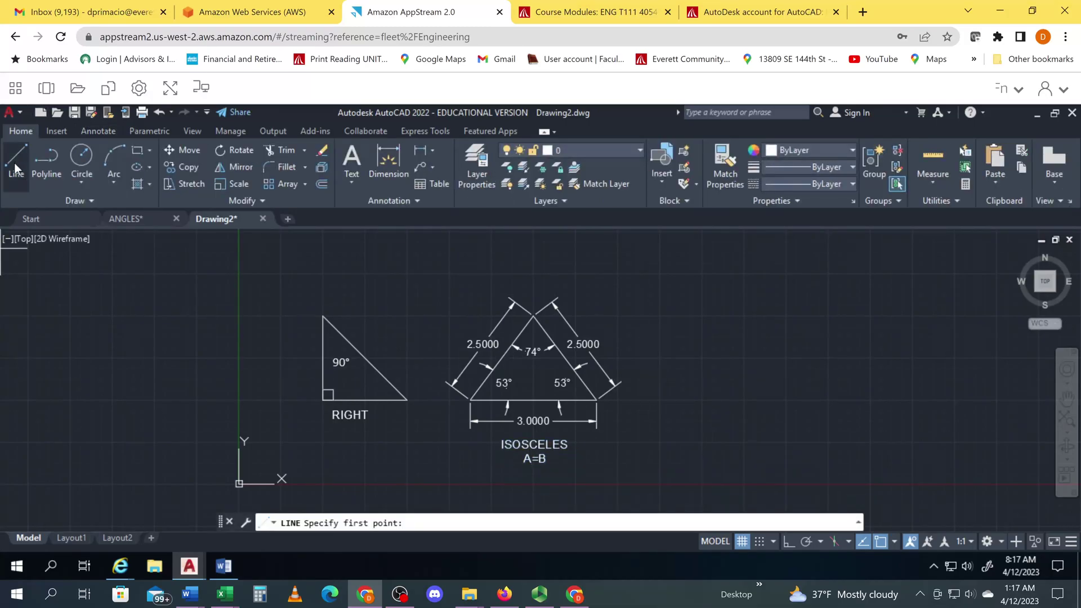